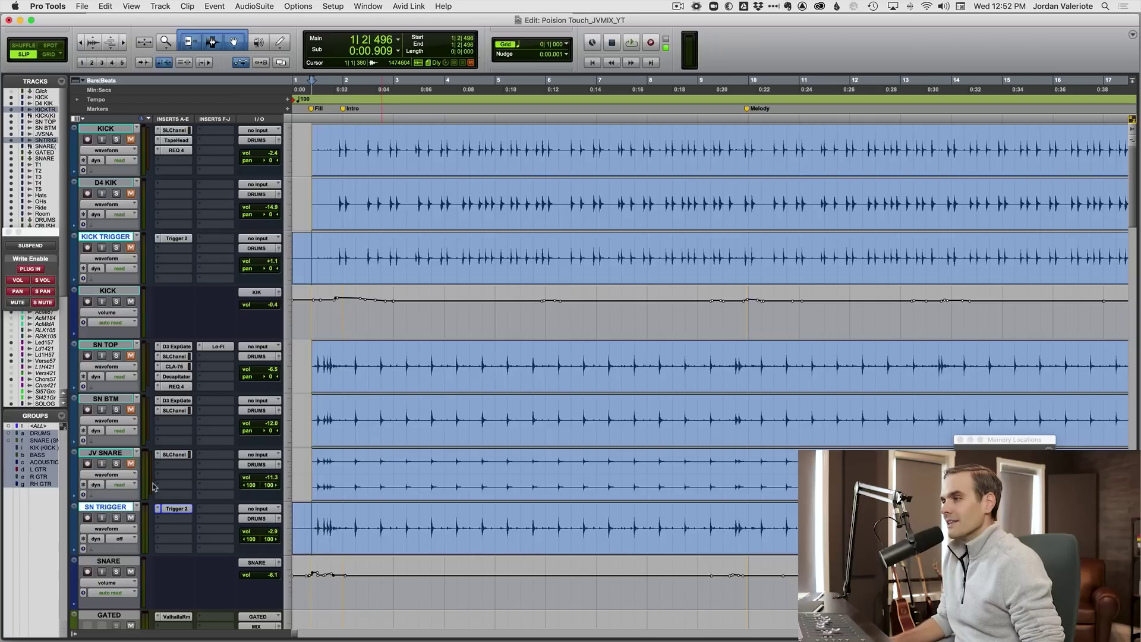
- Inspect the samples loaded in Trigger 2 on the KICK TRIGGER and SN TRIGGER tracks, leaving both plug-in windows closed
left_click(169, 238)
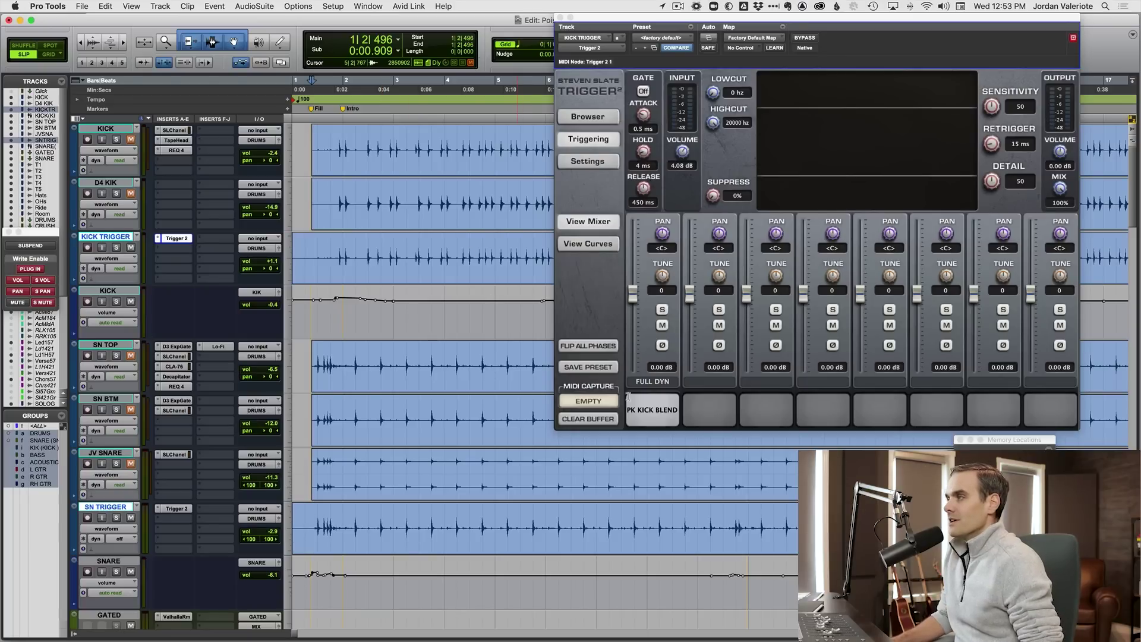
left_click(655, 406)
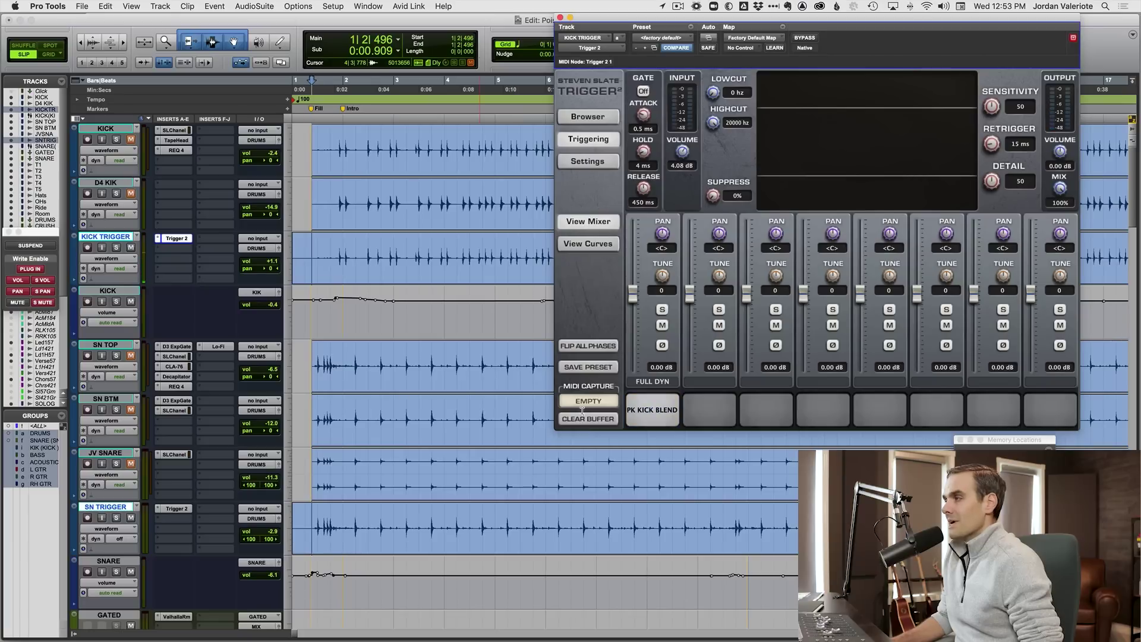
left_click(183, 240)
left_click(184, 508)
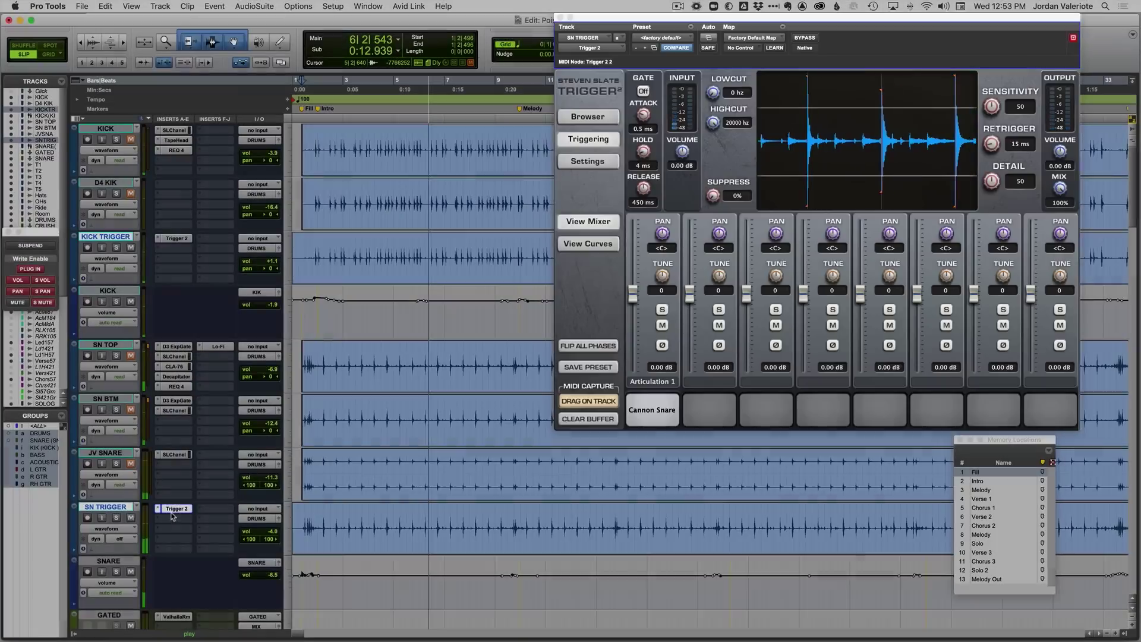
left_click(188, 511)
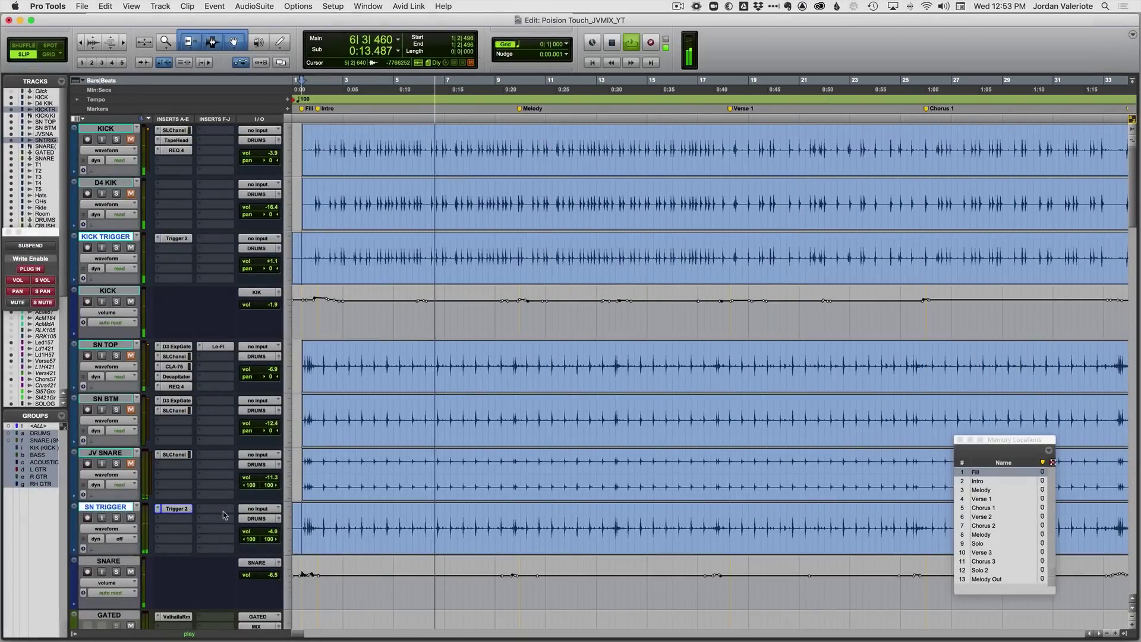
- Restart playback from the beginning of Verse 1 to audition the drums
key("super+bracketleft")
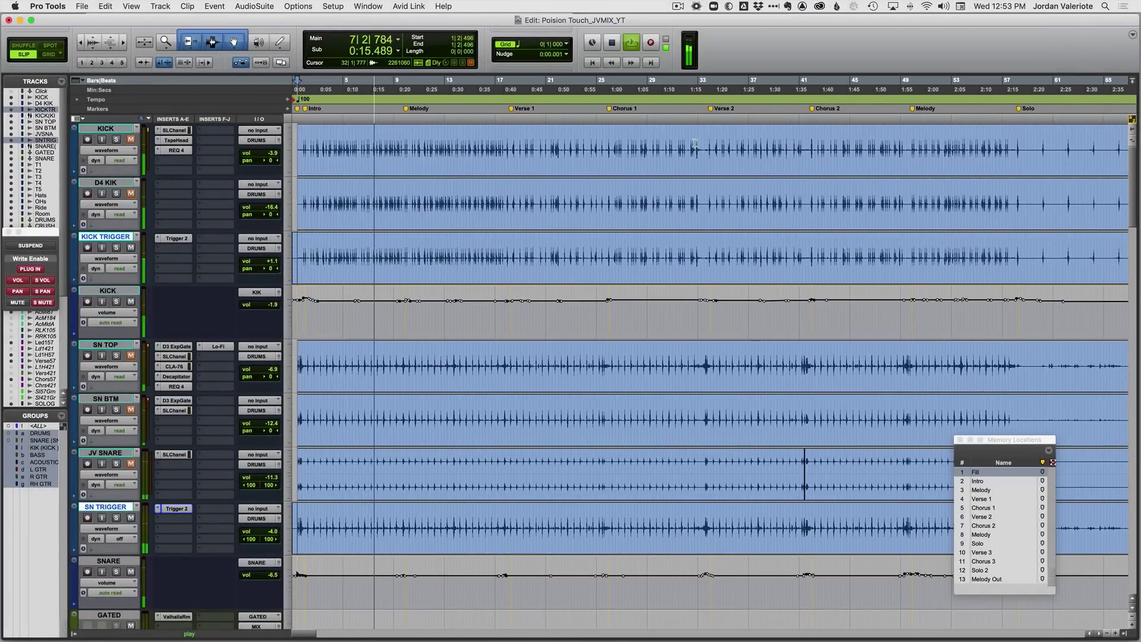
key("space")
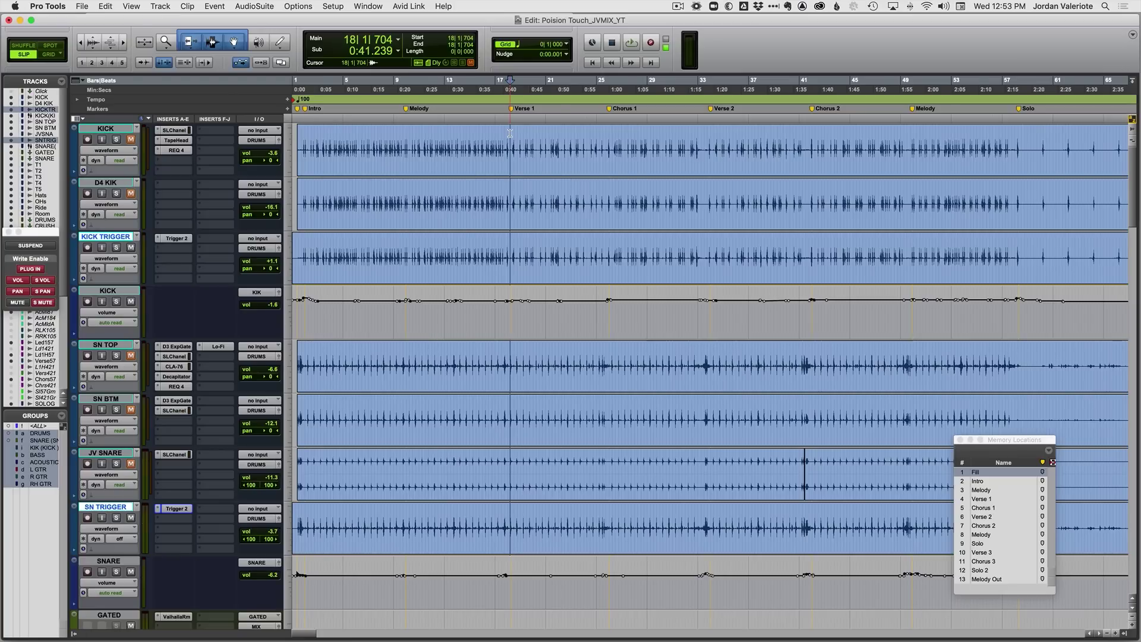
key("space")
key("super+bracketright")
key("super+bracketright")
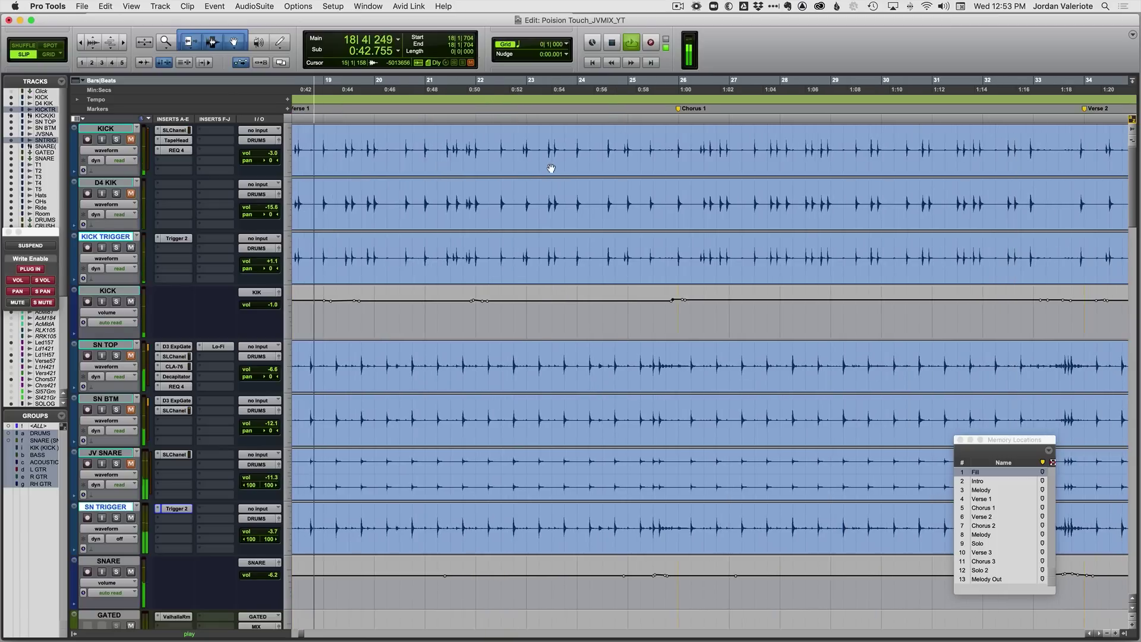
key("super+bracketleft")
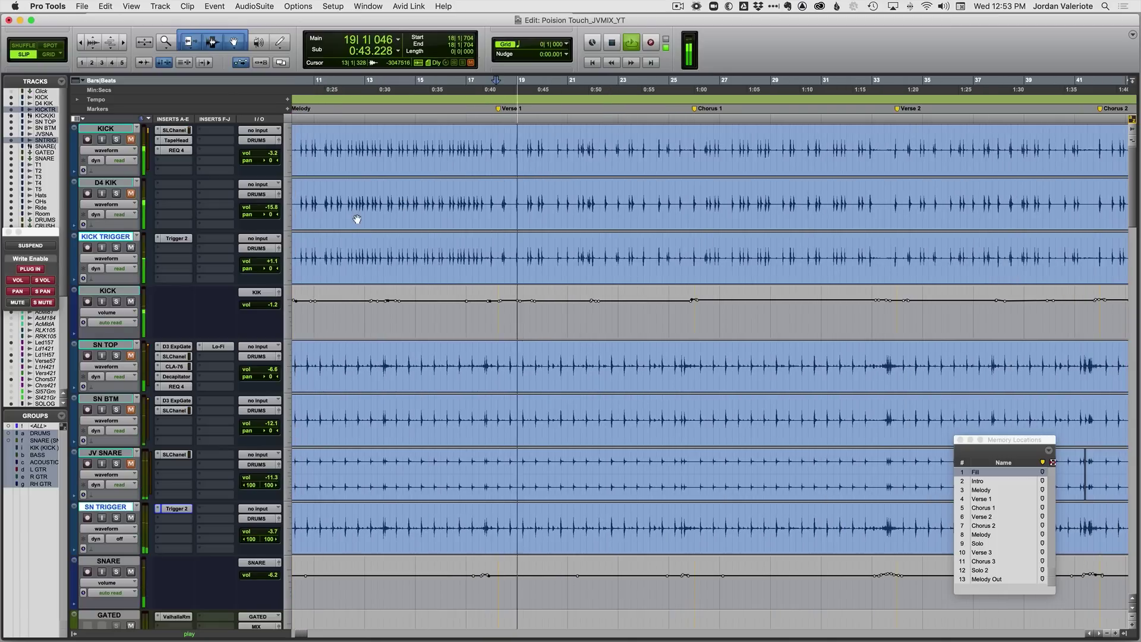
- Load Panzer Kick.tci from the Misc Kicks folder into the first sample slot of KICK TRIGGER's Trigger 2, replacing PK KICK BLEND
left_click(176, 239)
key("space")
left_click(587, 117)
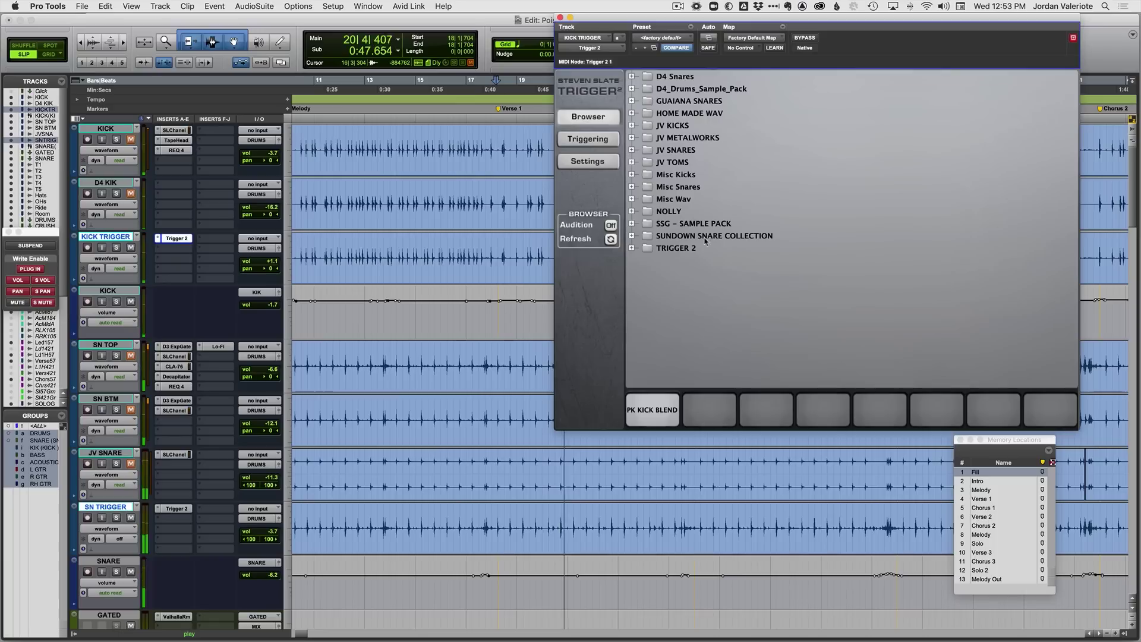
left_click(632, 174)
left_click_drag(696, 199, 652, 412)
key("space")
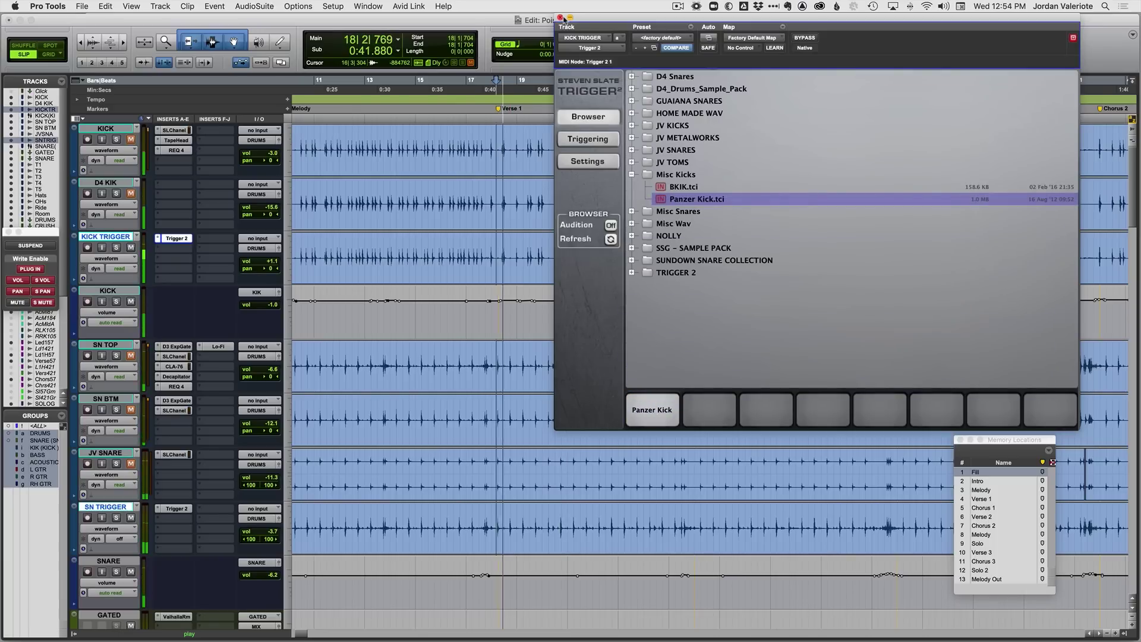
left_click(177, 238)
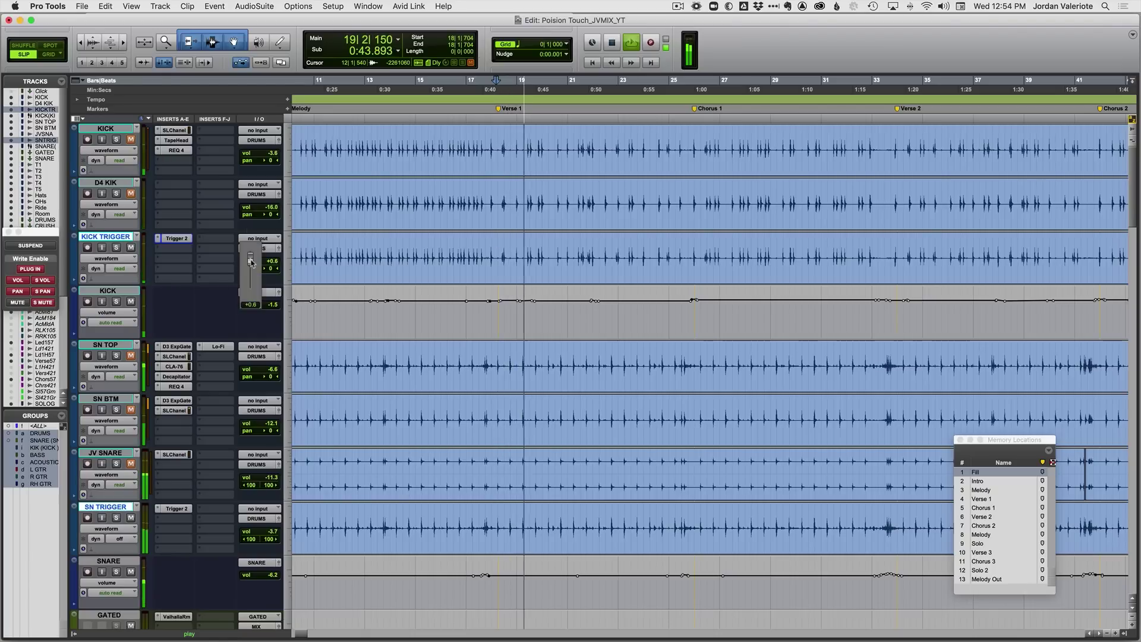
- Lower the KICK TRIGGER track's volume to -1.3 dB while auditioning Verse 1
scroll(572, 271, "down", 3)
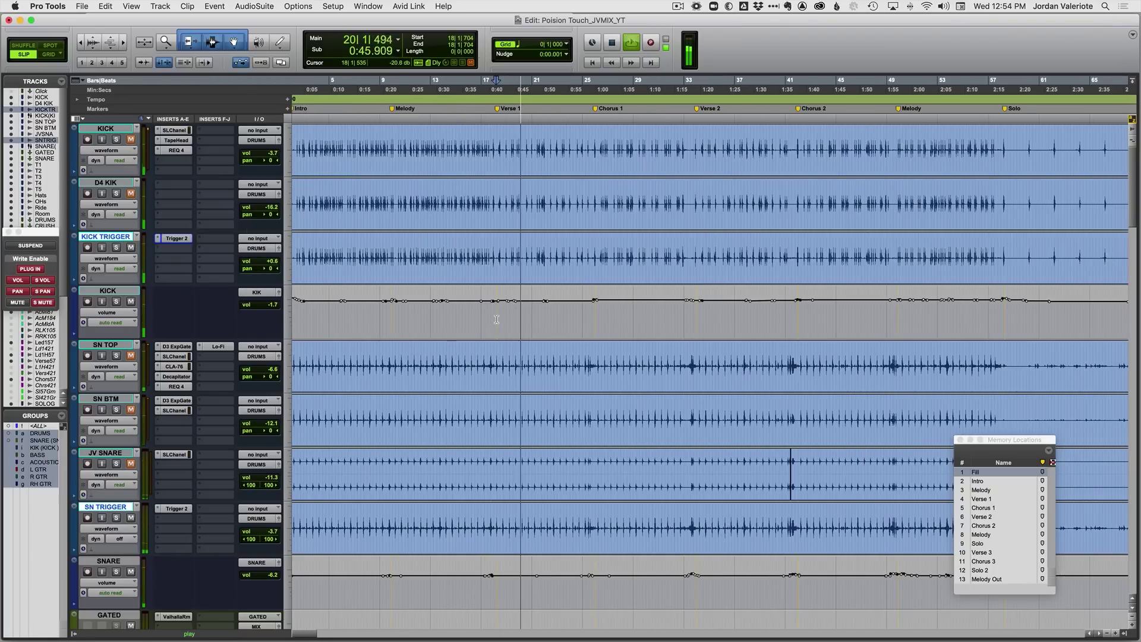
scroll(572, 270, "right", 5)
scroll(589, 249, "down", 2)
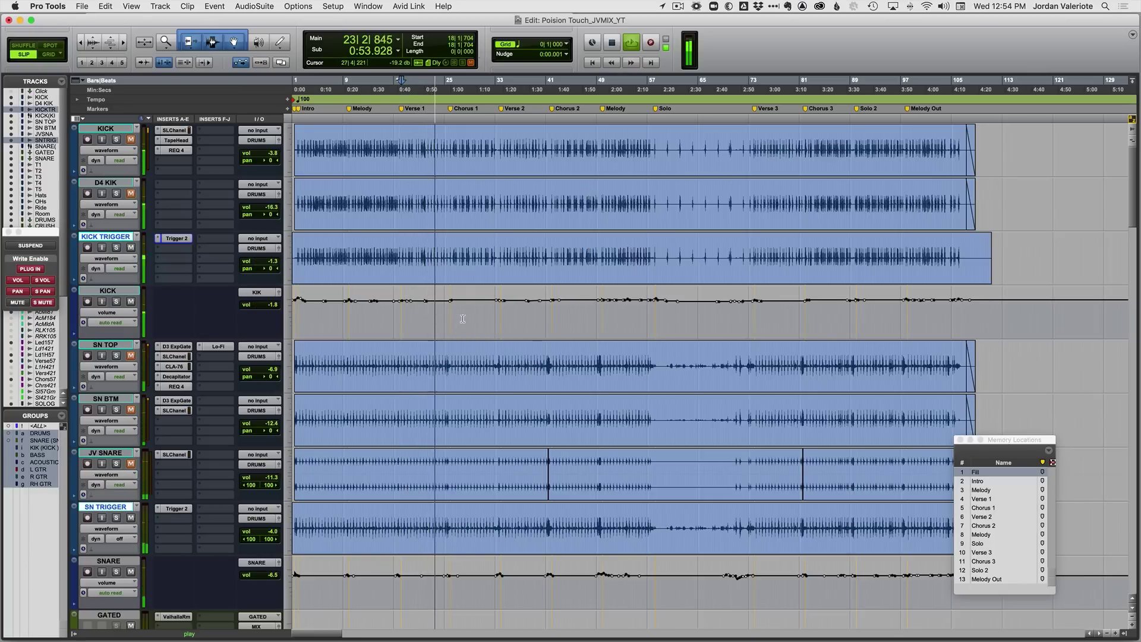
key("space")
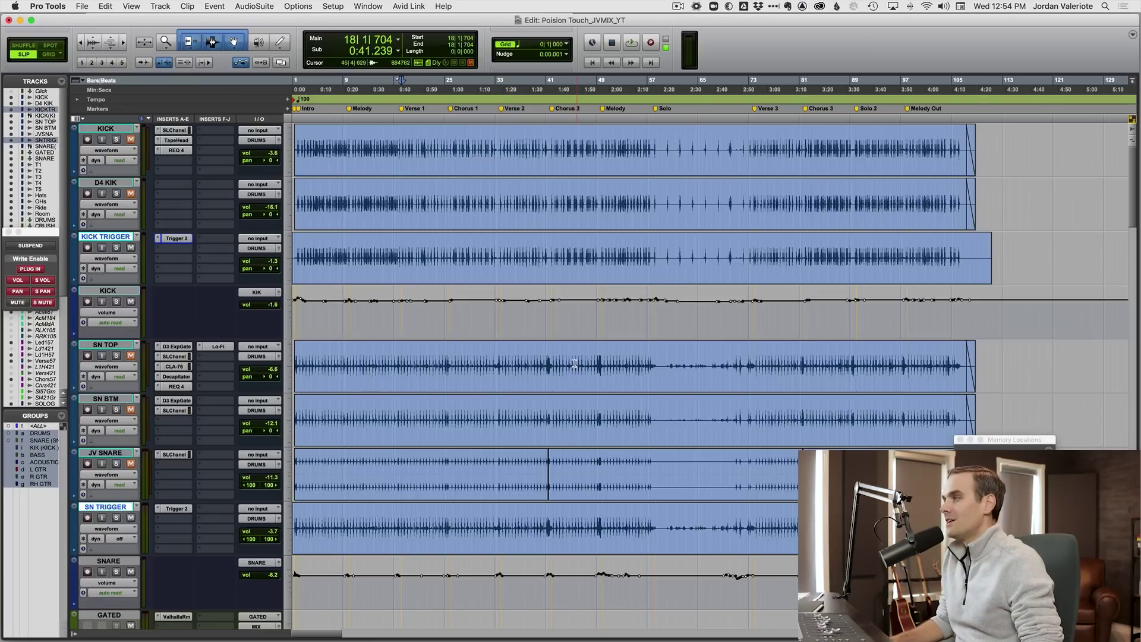
- Audition the drums from bar 80, just before Chorus 3
left_click(825, 359)
key("super+bracketright")
key("super+bracketright")
left_click(606, 365)
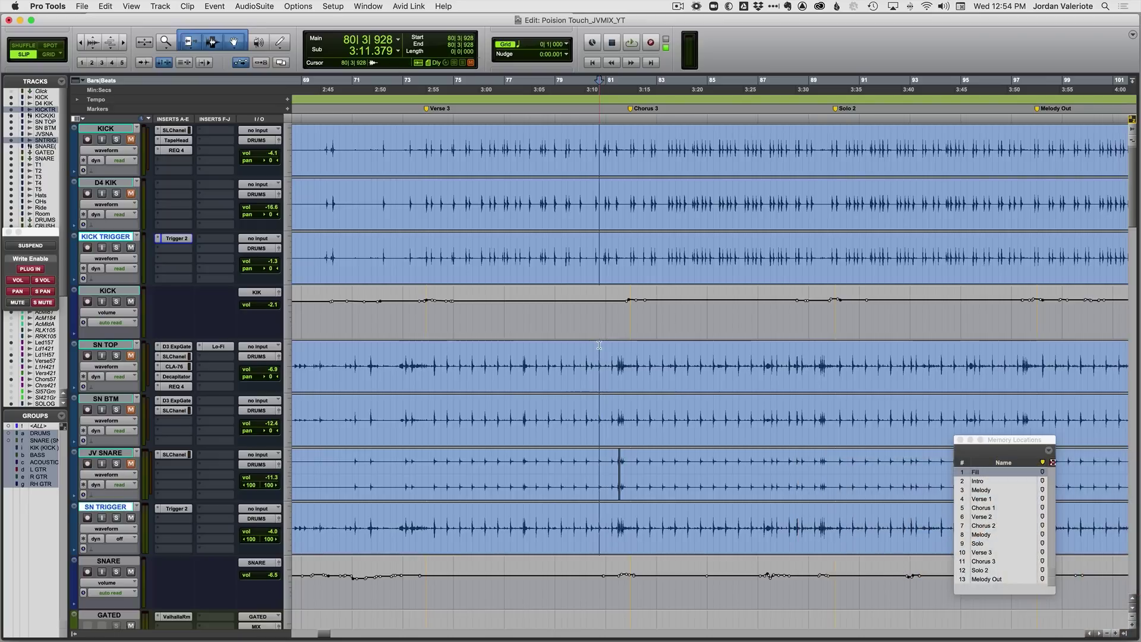
left_click(599, 344)
key("space")
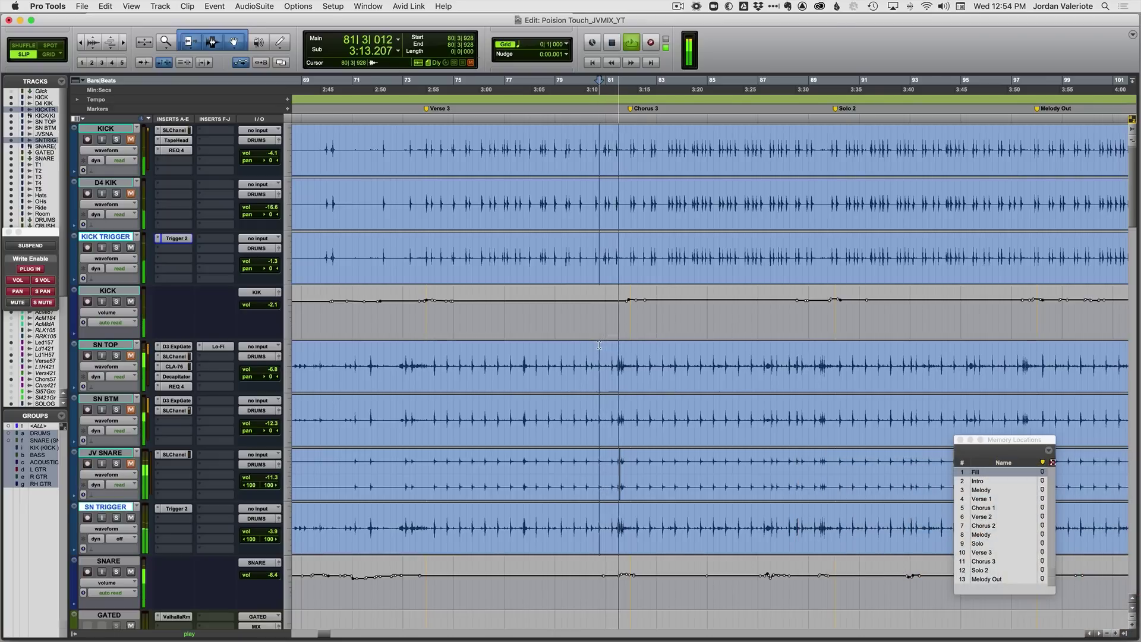
key("super+bracketleft")
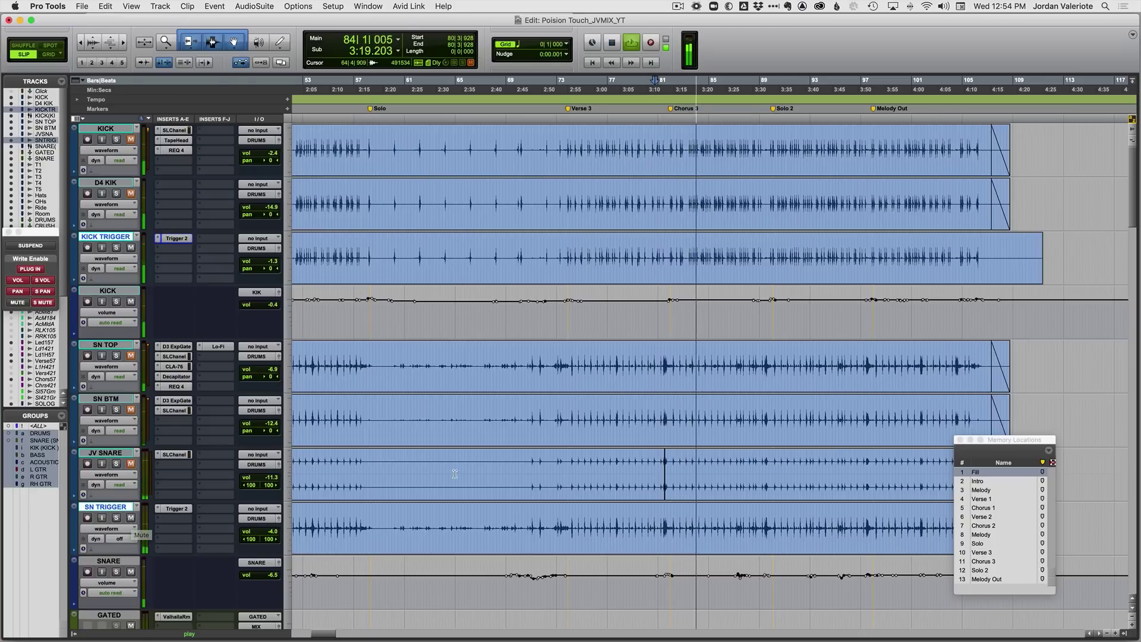
key("space")
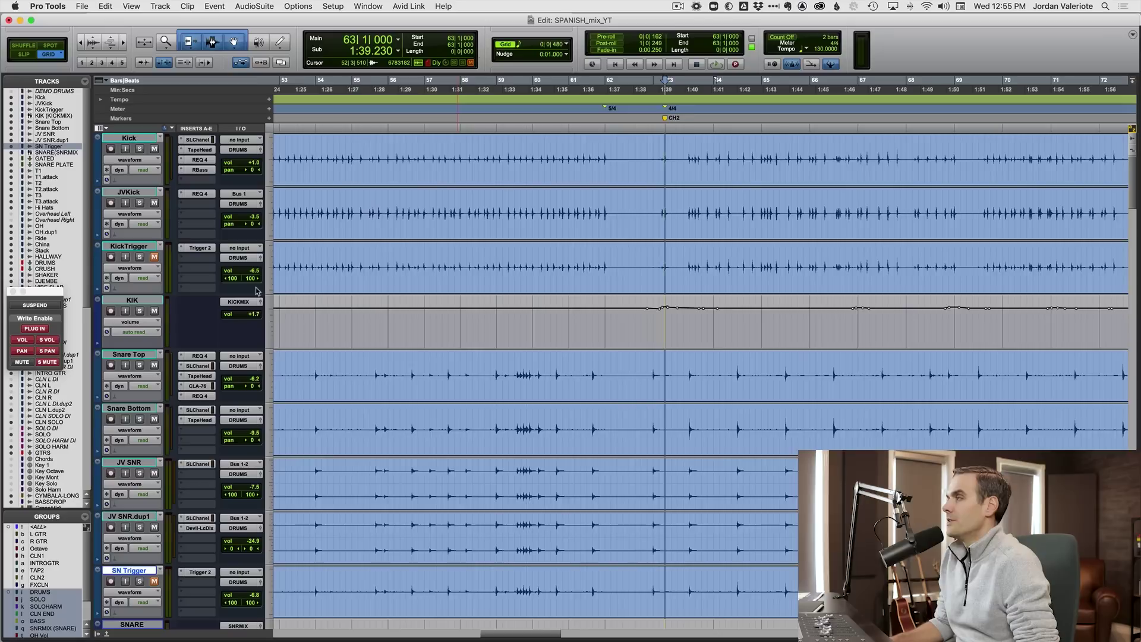
- In the SPANISH_mix_YT session, audition the drums from just before the CH2 marker
scroll(679, 268, "up", 3)
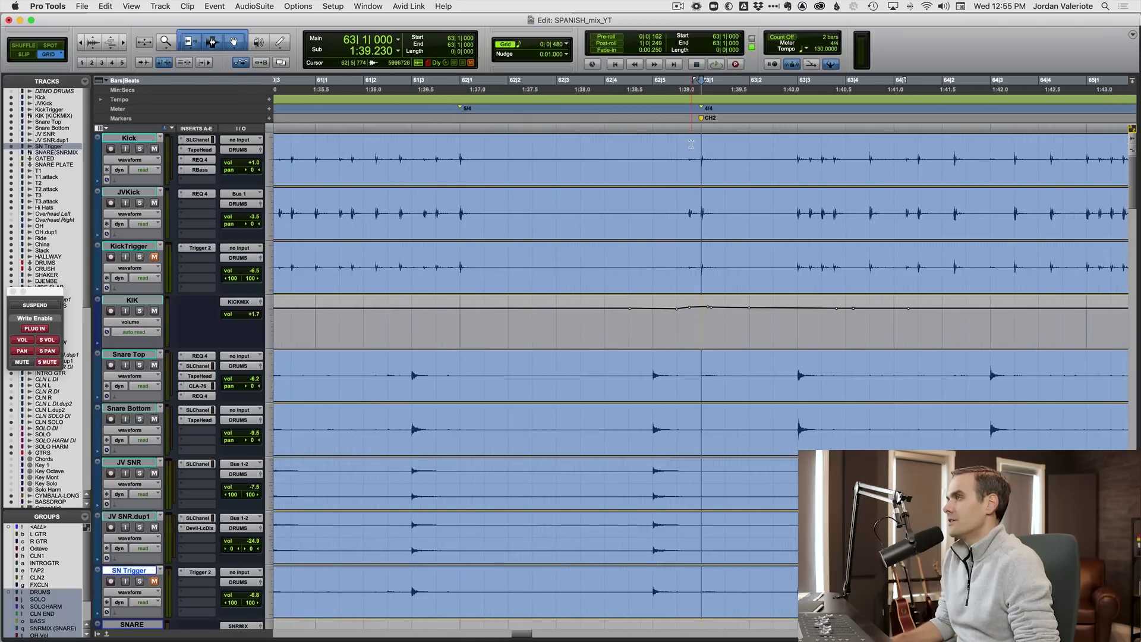
key("space")
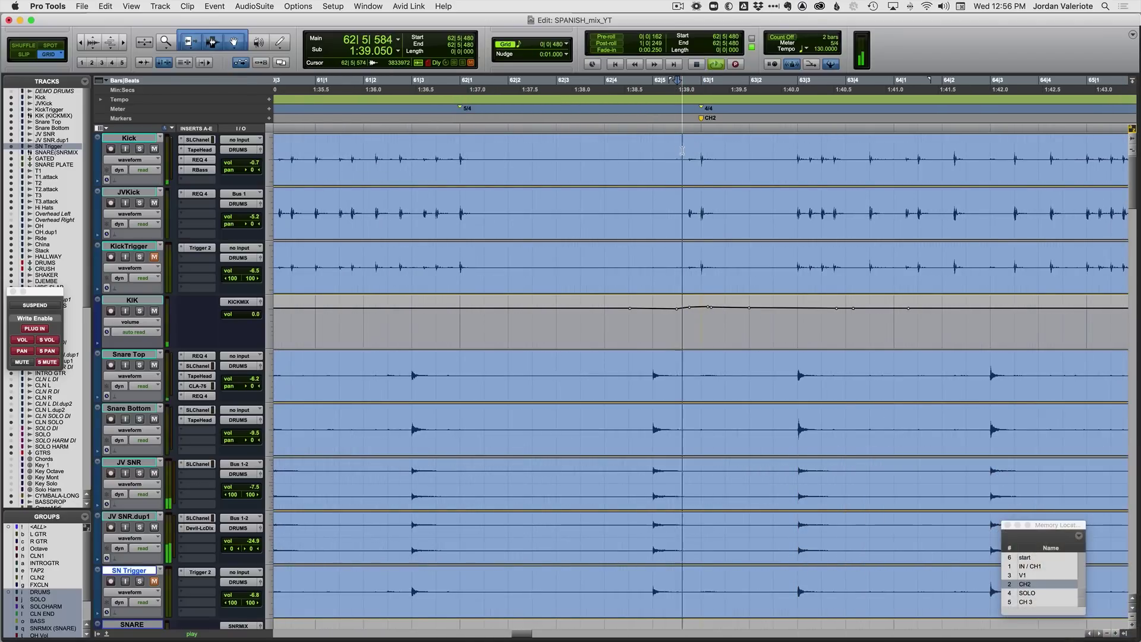
scroll(792, 199, "down", 2)
scroll(792, 199, "down", 2)
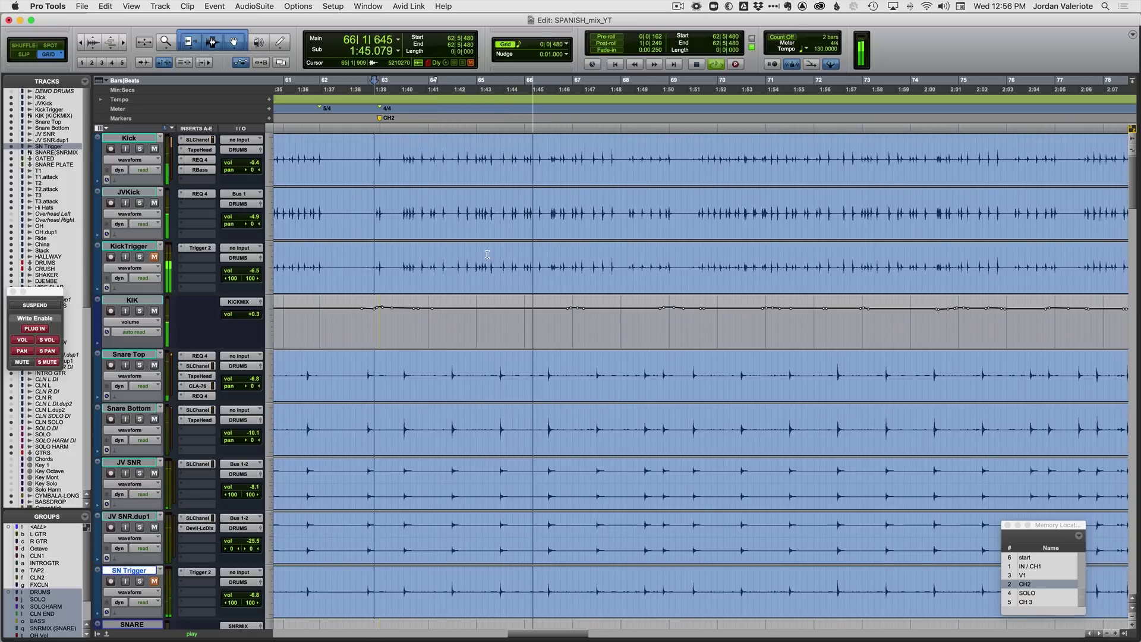
scroll(512, 257, "down", 1)
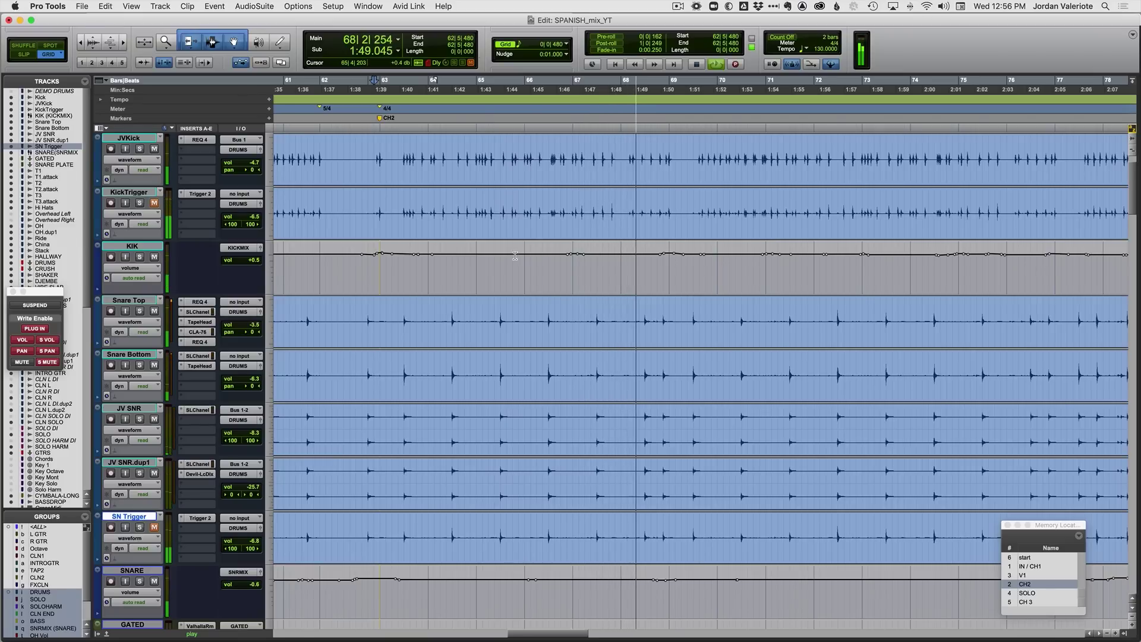
key("space")
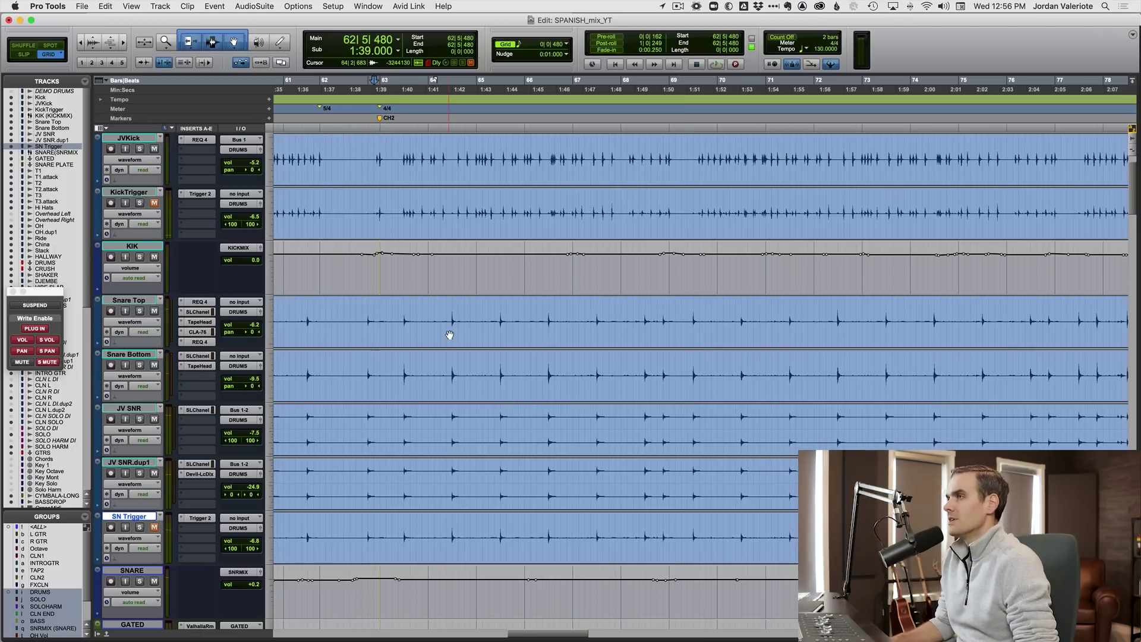
- Mute Kick and JVKick, unmute KickTrigger, and check the sample in its Trigger 2 plug-in
scroll(449, 334, "up", 1)
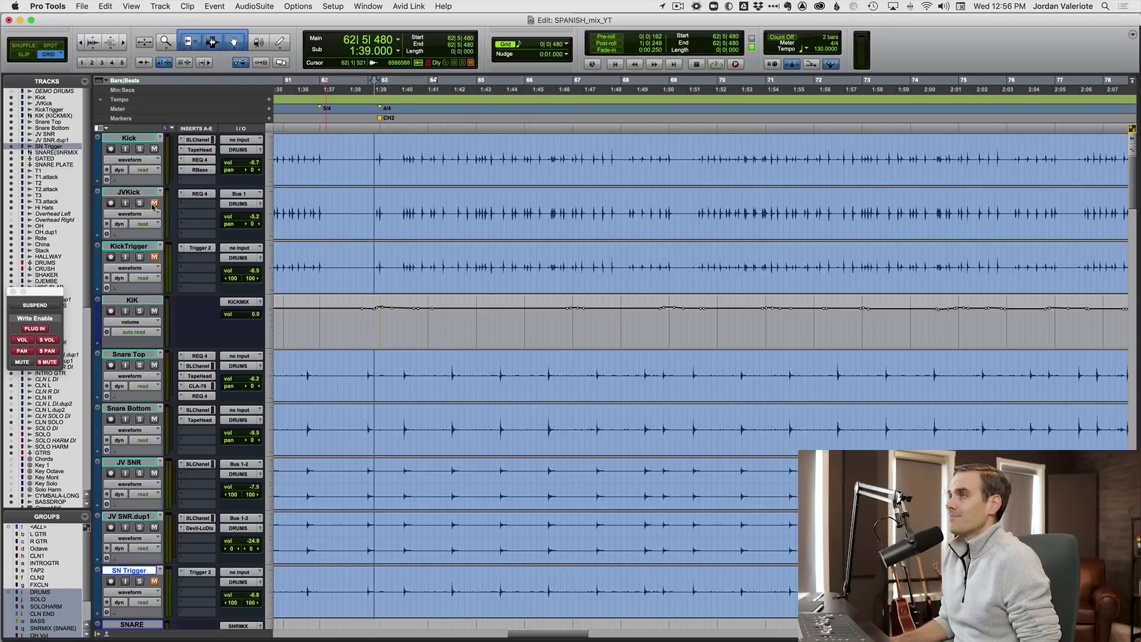
left_click(193, 248)
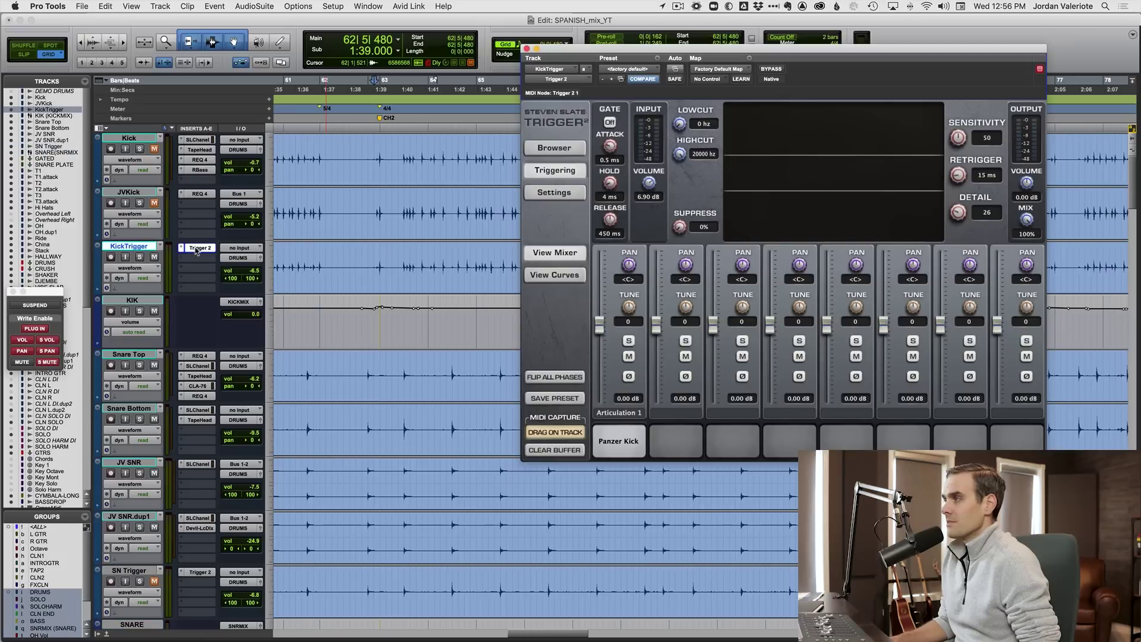
left_click(194, 248)
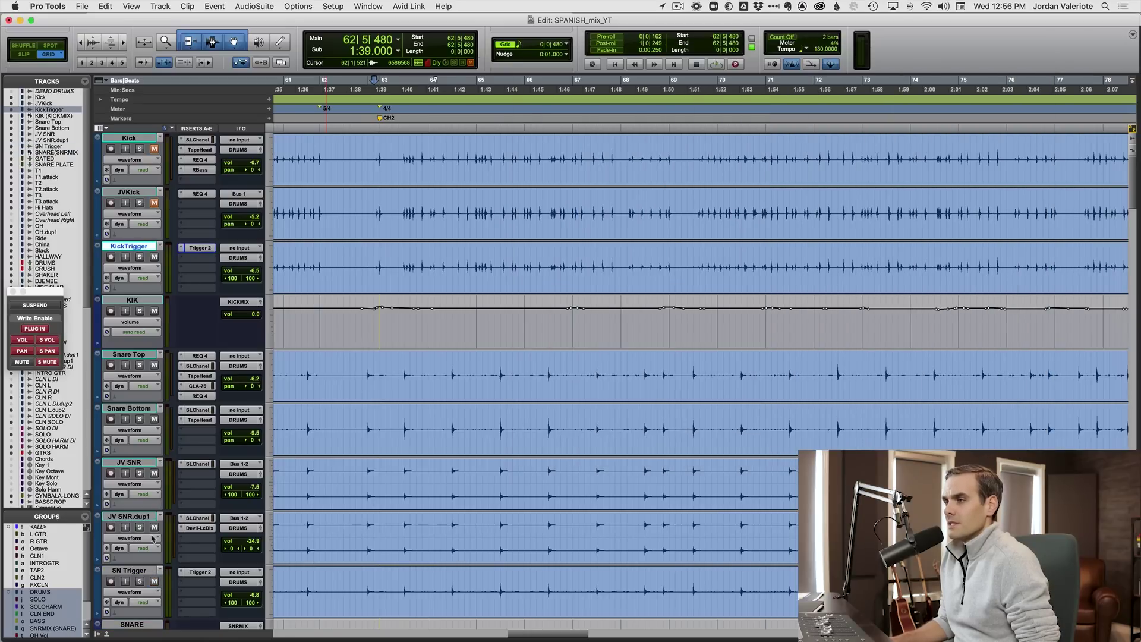
- Audition the triggered drums from just before CH2 and raise the SN Trigger track's volume to -4.7 dB
left_click(129, 570)
key("space")
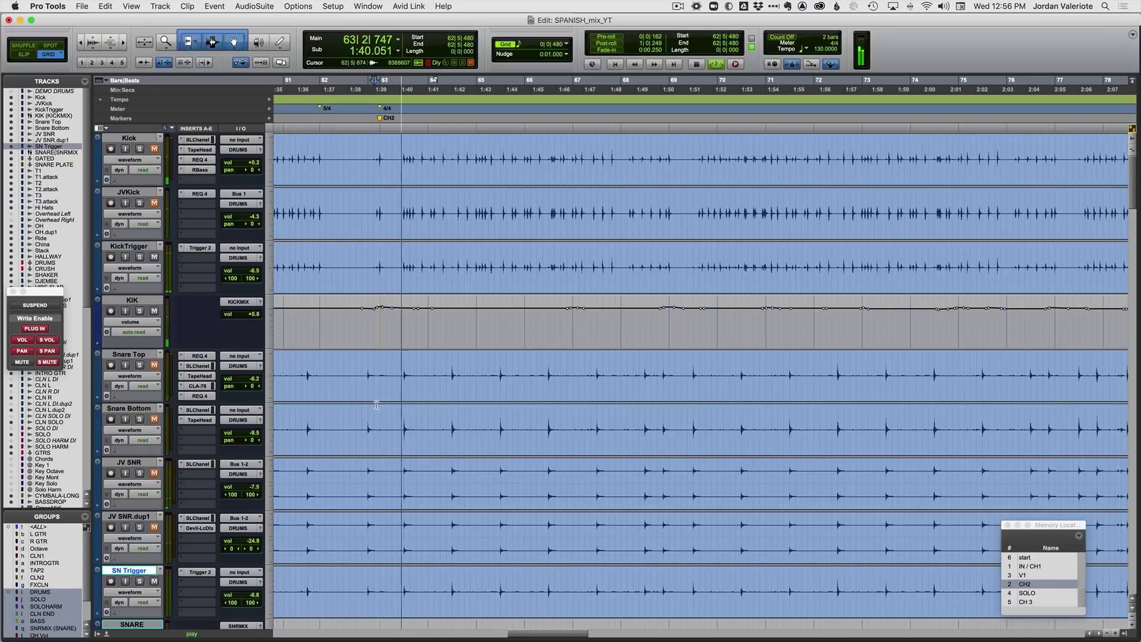
left_click(254, 595)
left_click_drag(254, 595, 254, 591)
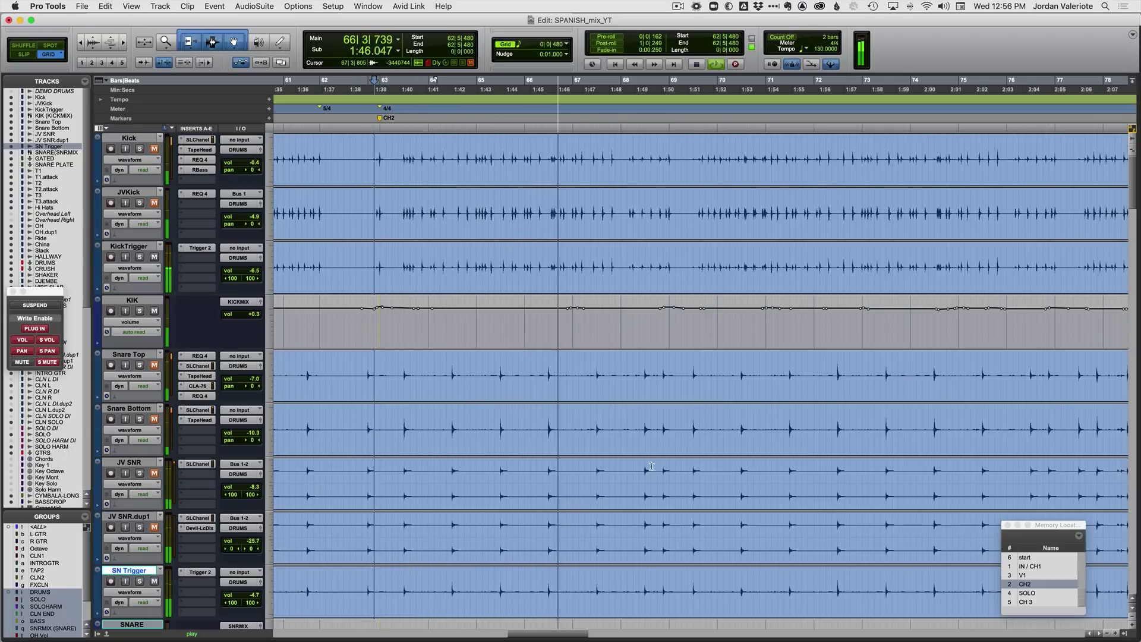
key("r")
key("r")
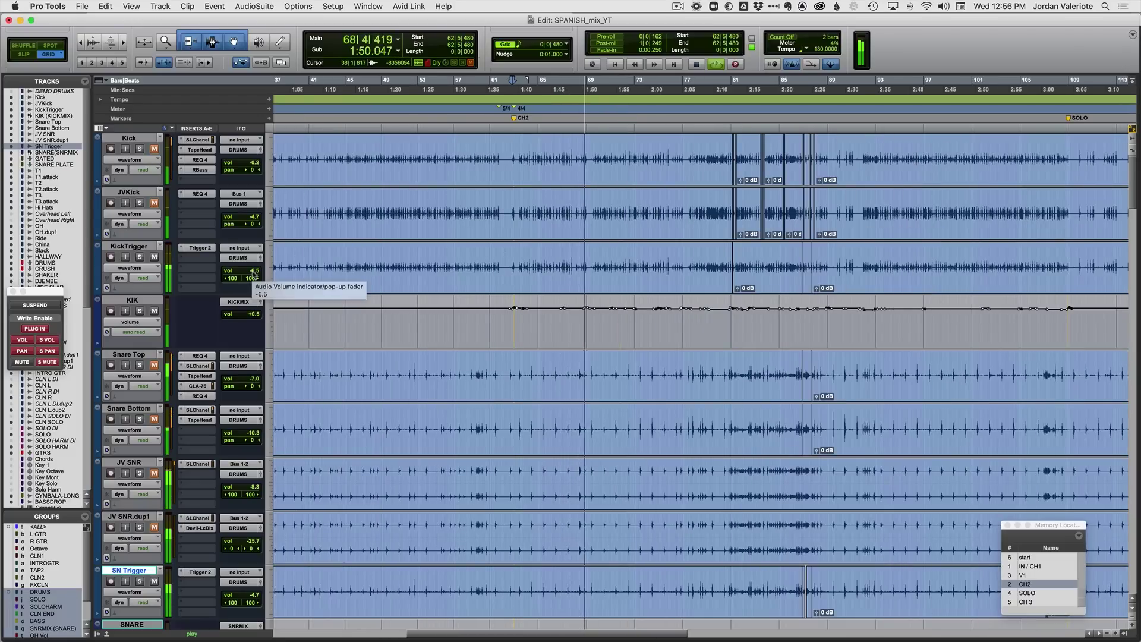
left_click(198, 571)
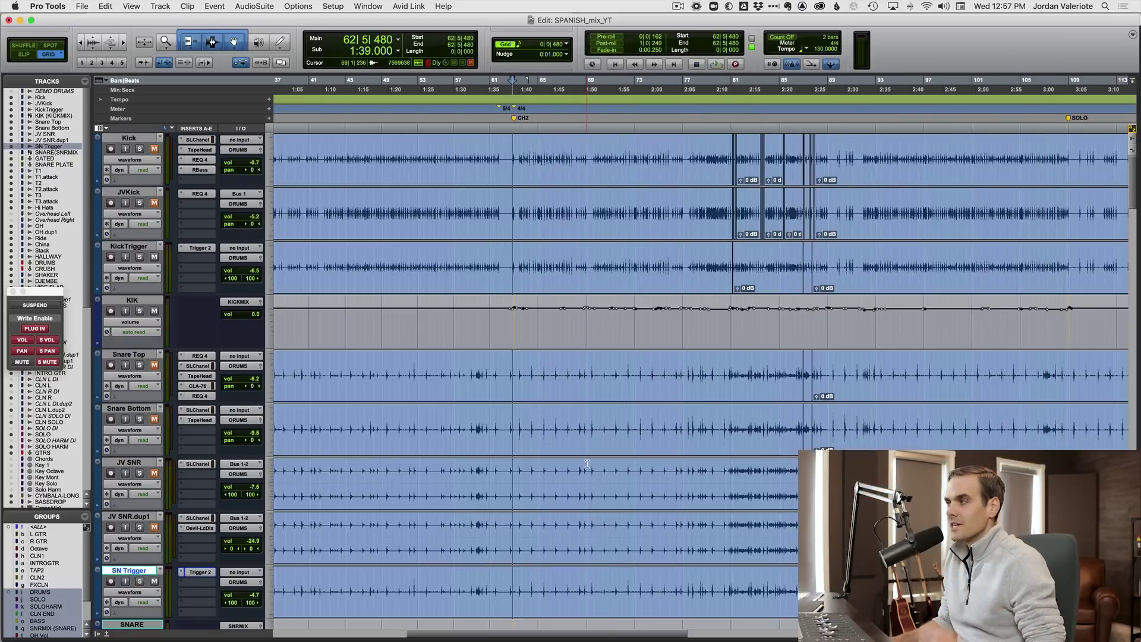
- Audition the triggered kick and snare through the dense section starting at the end of bar 80
key("super+bracketright")
key("super+bracketright")
key("super+bracketright")
left_click(627, 358)
scroll(627, 359, "right", 4)
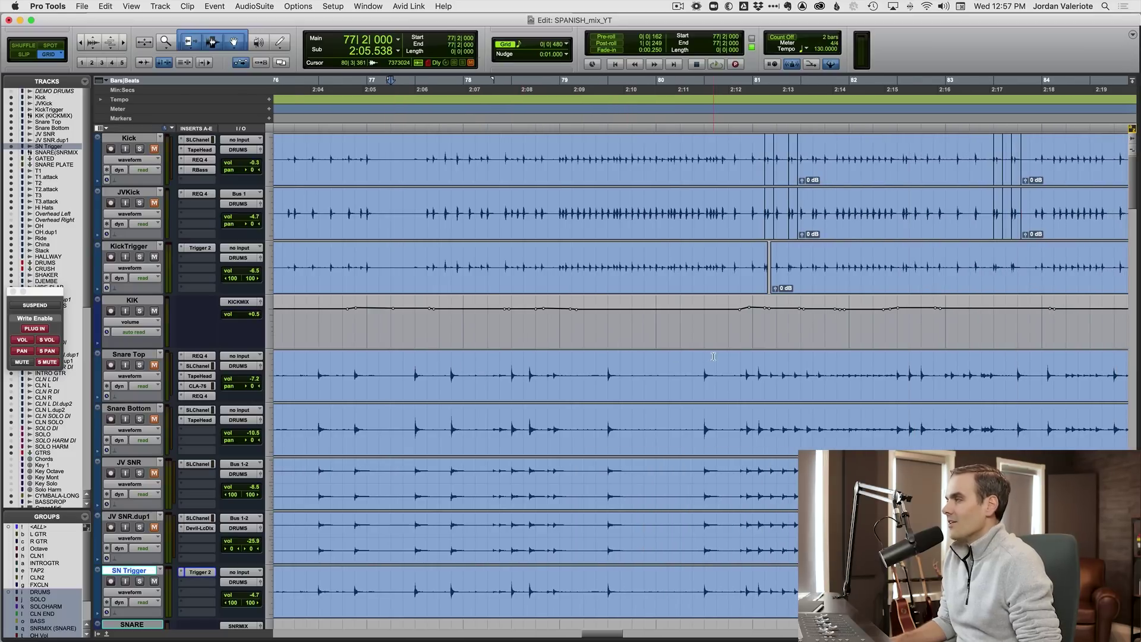
left_click(695, 364)
key("space")
key("super+bracketleft")
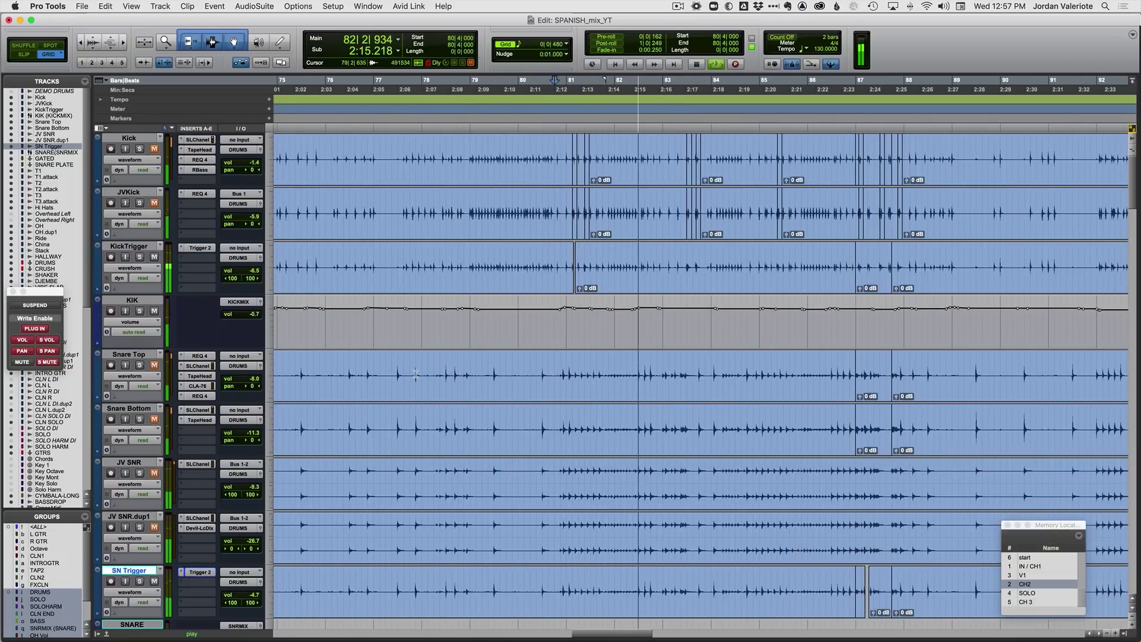
key("super+bracketleft")
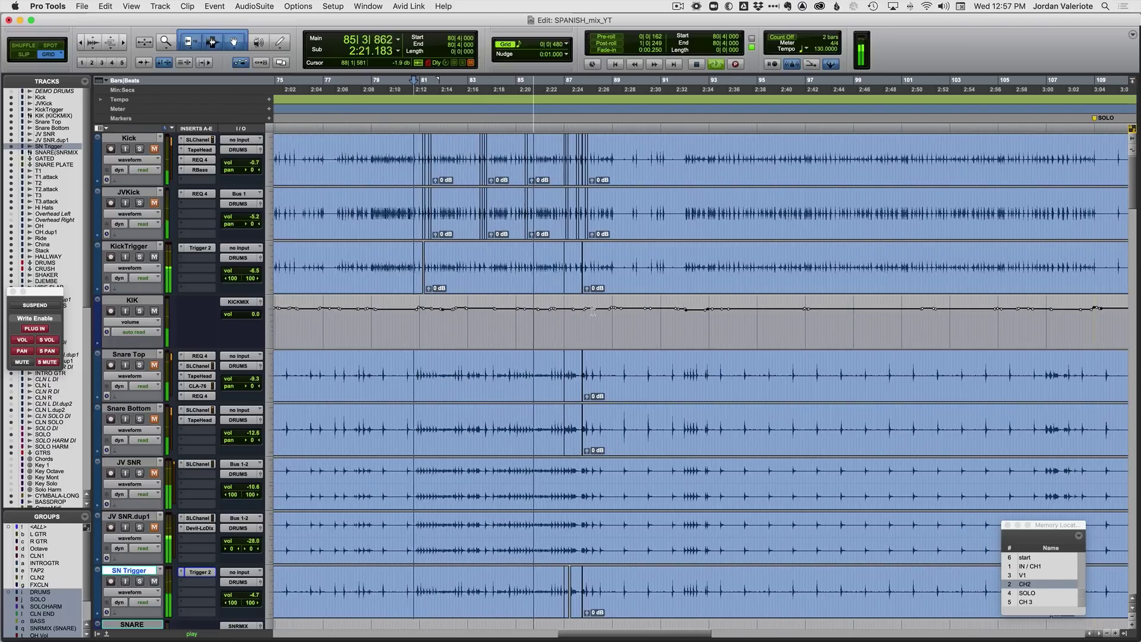
key("super+bracketleft")
key("super+bracketleft")
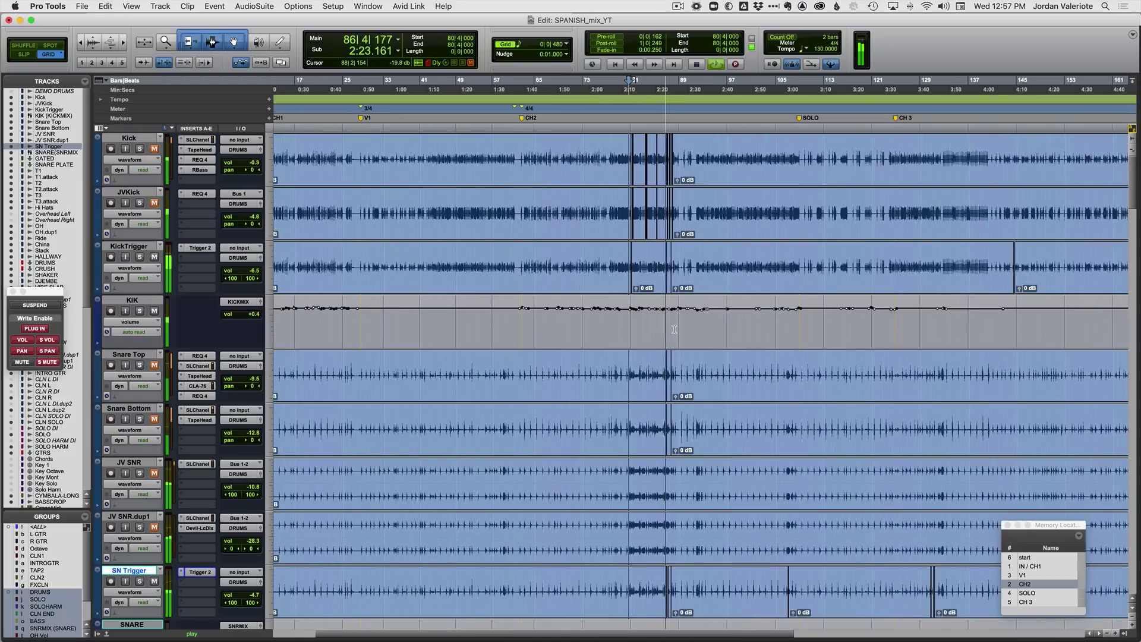
- Audition the triggered drums from bar 89
key("super+bracketright")
key("super+bracketright")
key("super+bracketright")
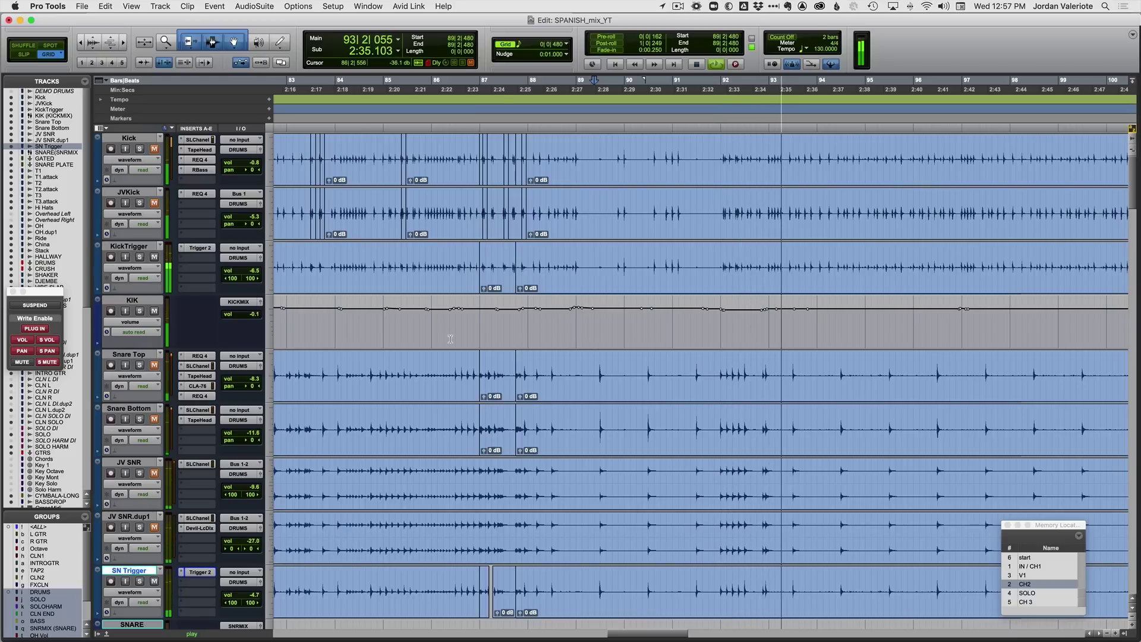
- Keep auditioning the triggered kick and snare through bar 96 and stop playback
key("r")
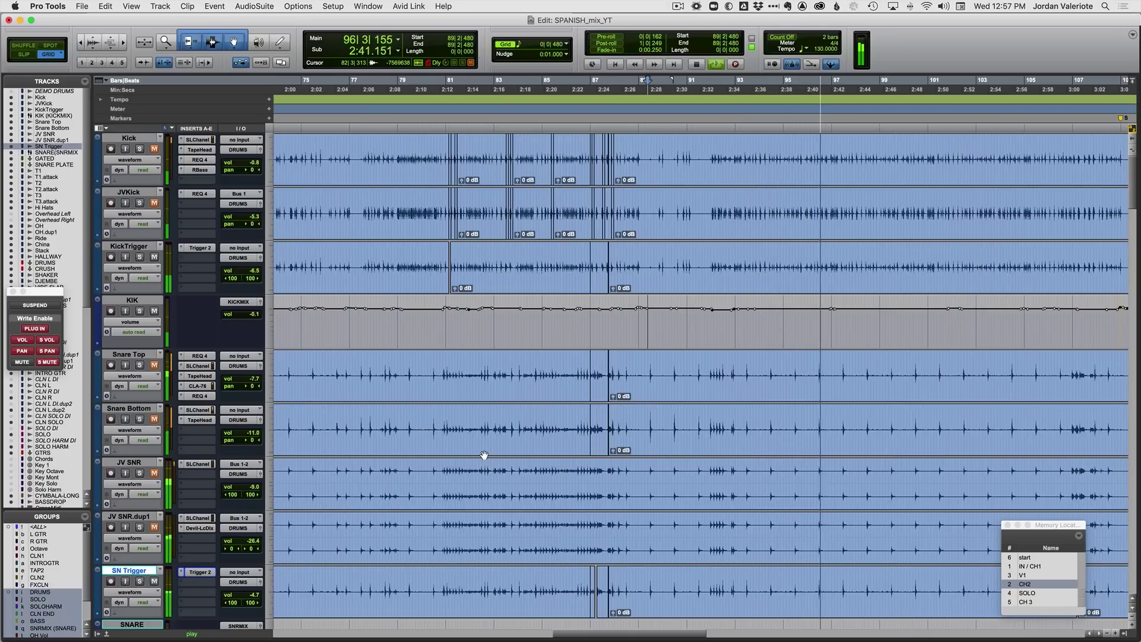
key("space")
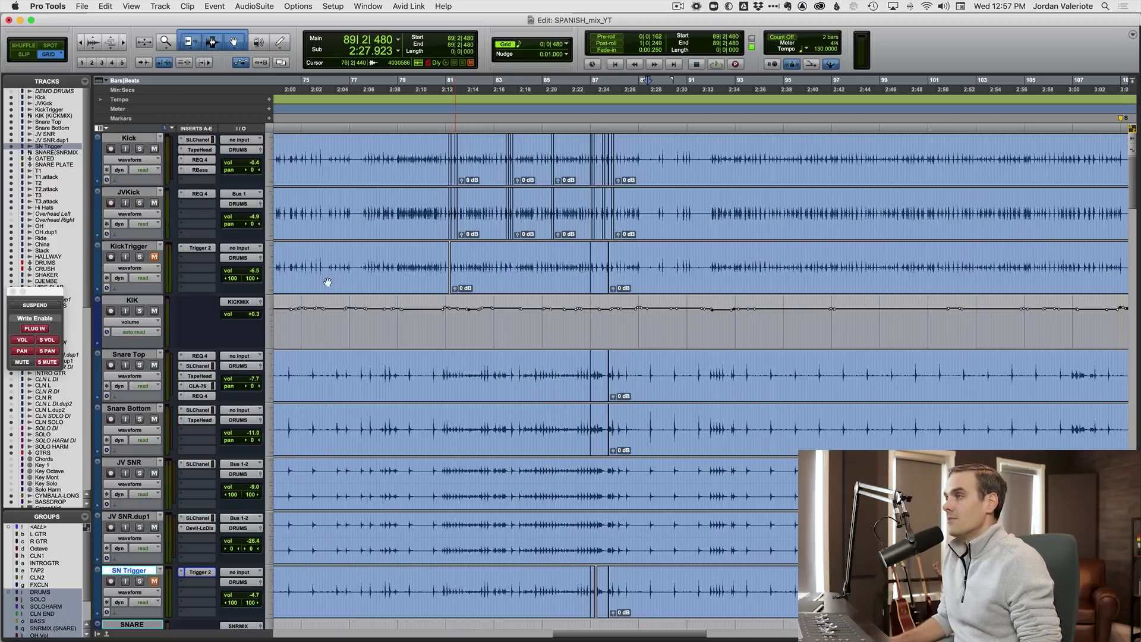
- Audition the blended kick and snare from CH2 at bar 63 with KickTrigger and SN Trigger muted
key("super+bracketleft")
left_click(354, 358)
key("super+bracketright")
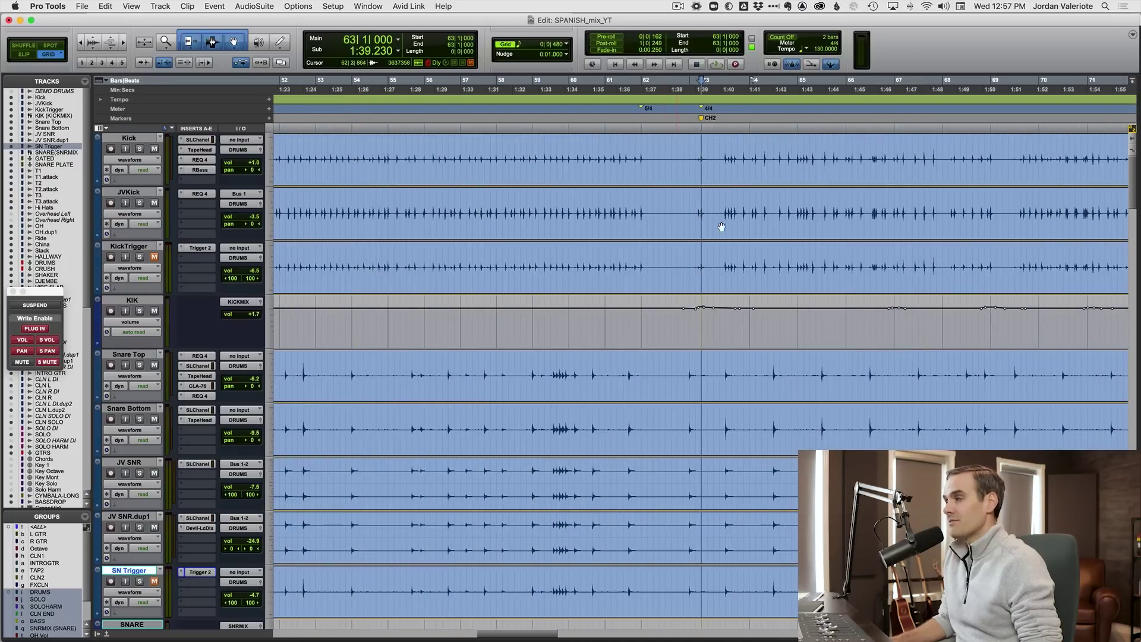
key("space")
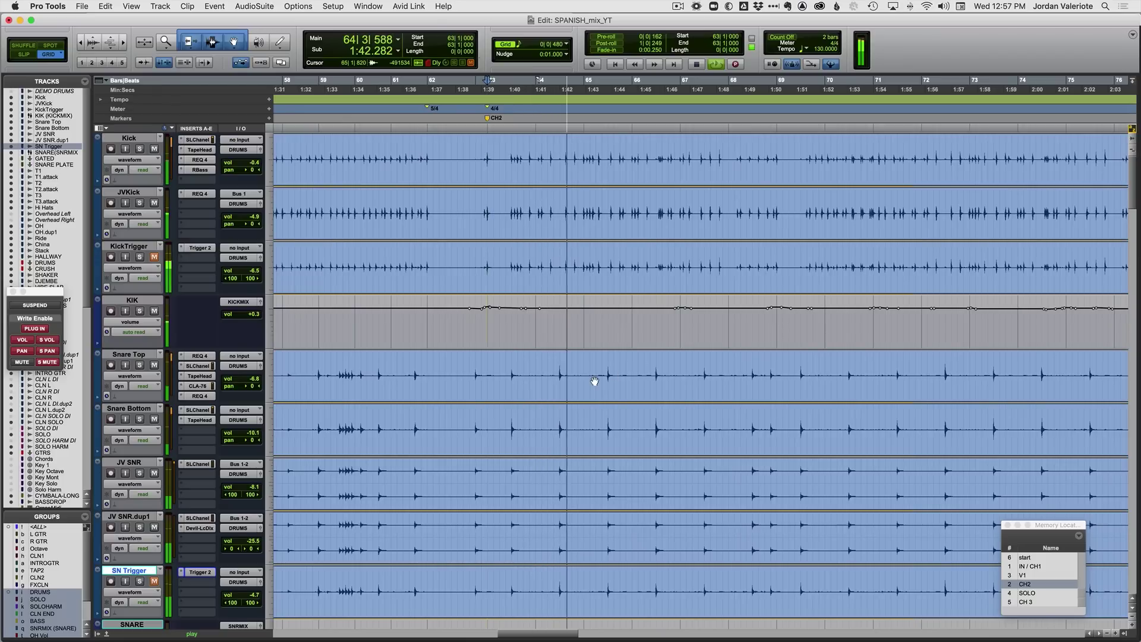
key("super+bracketleft")
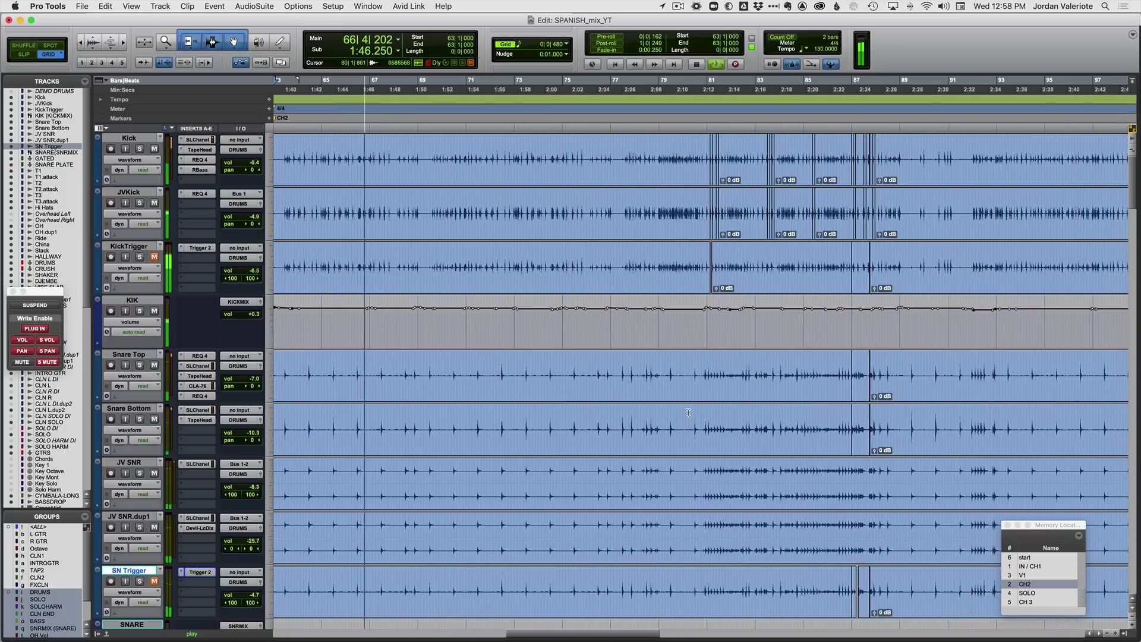
- Audition the blended drums from bar 87, beat 3, at the end of the dense section
left_click(870, 324)
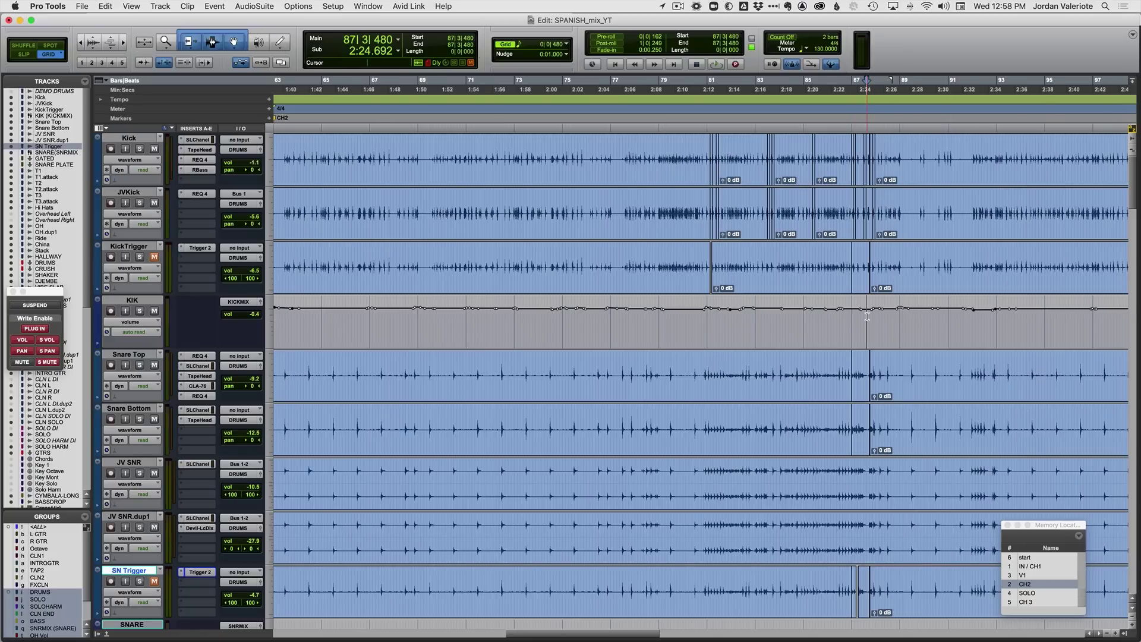
key("t")
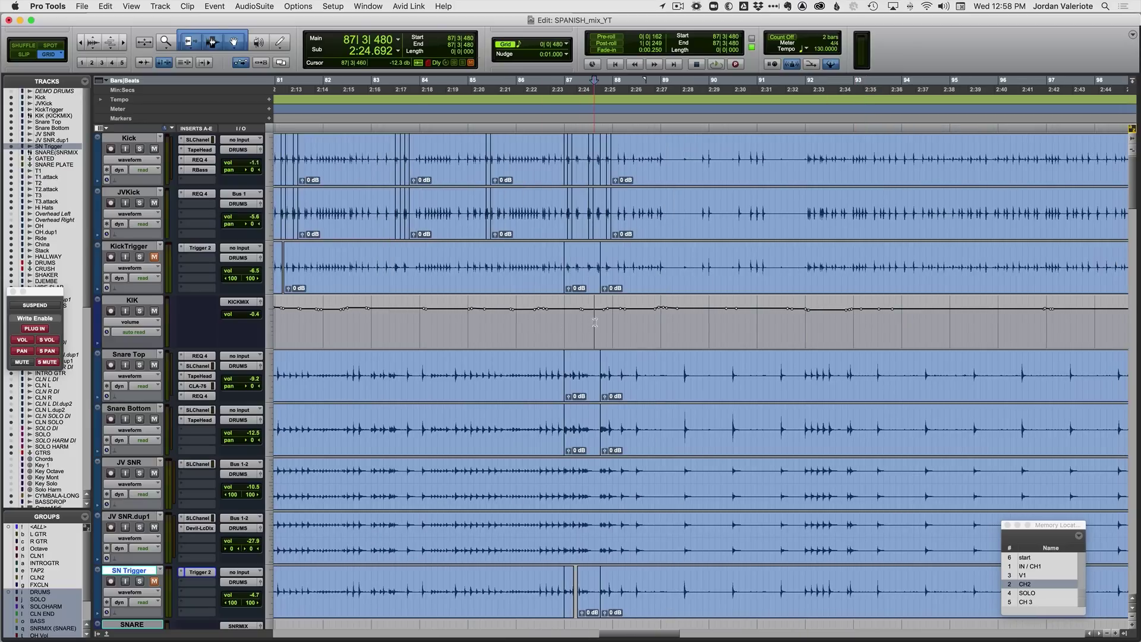
key("space")
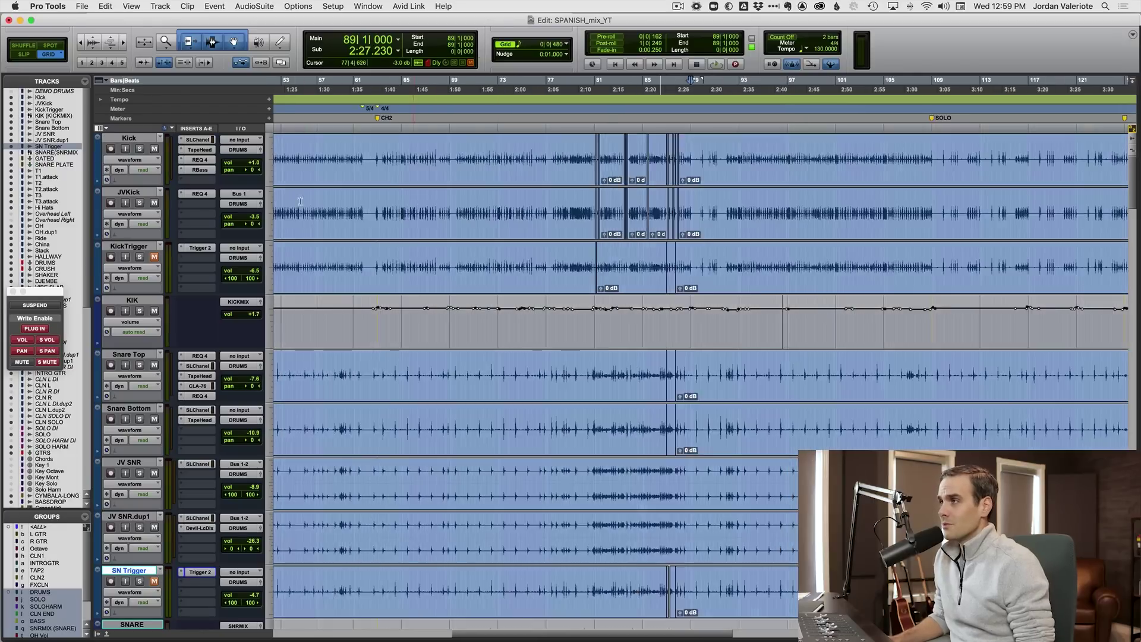
- Audition the soloed drum tracks from bar 10, beat 4, just before the IN / CH1 marker
key("Home")
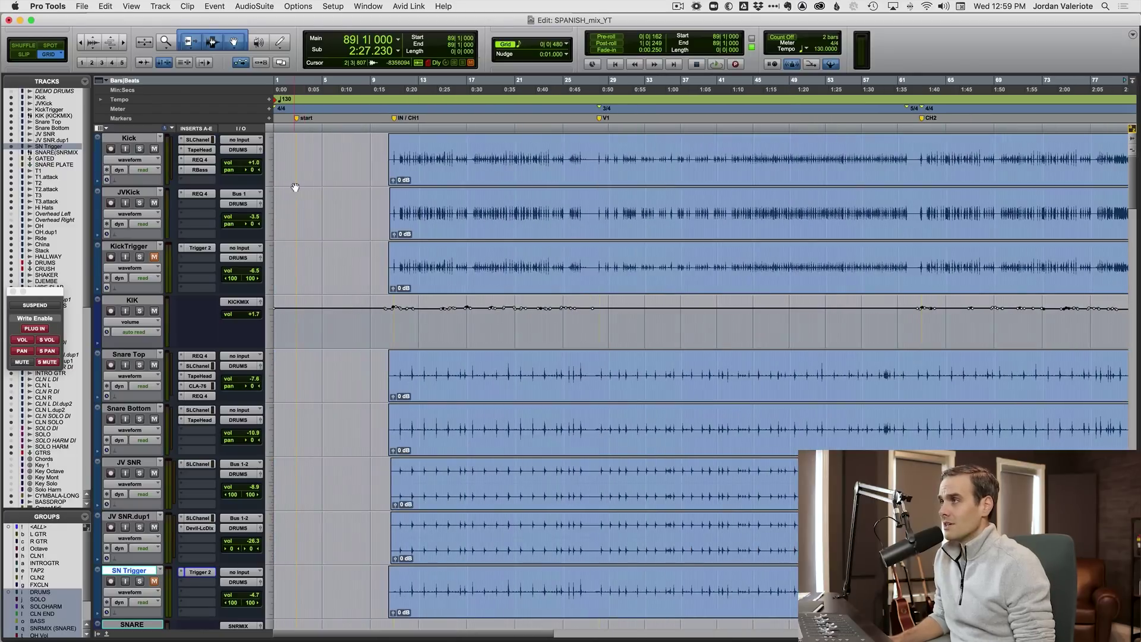
key("space")
key("super+bracketright")
key("super+bracketright")
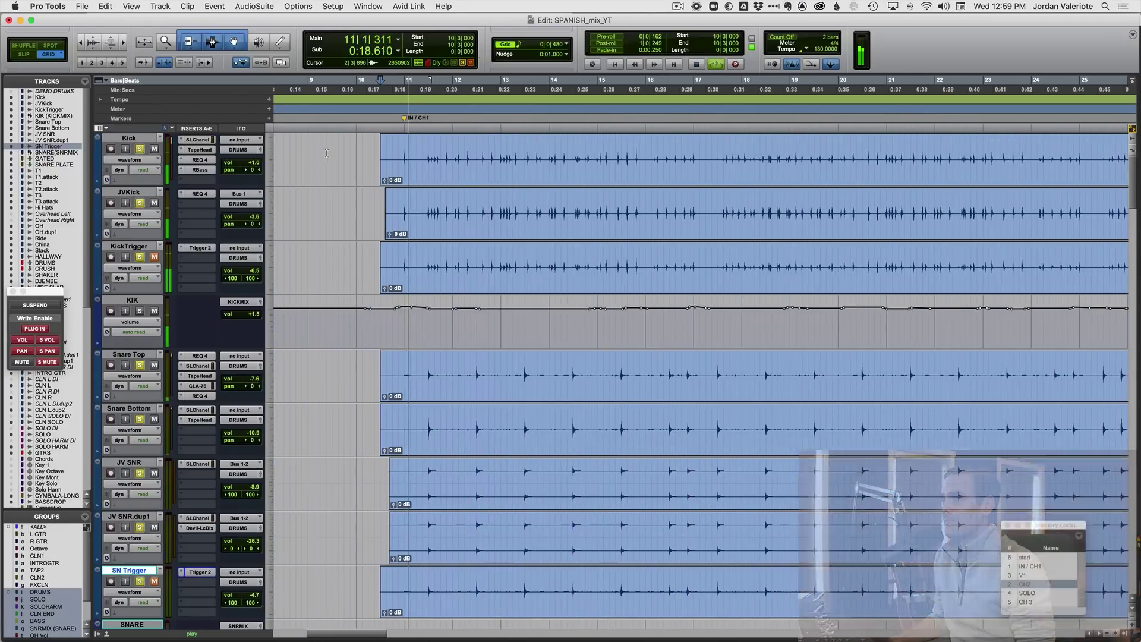
left_click(397, 148)
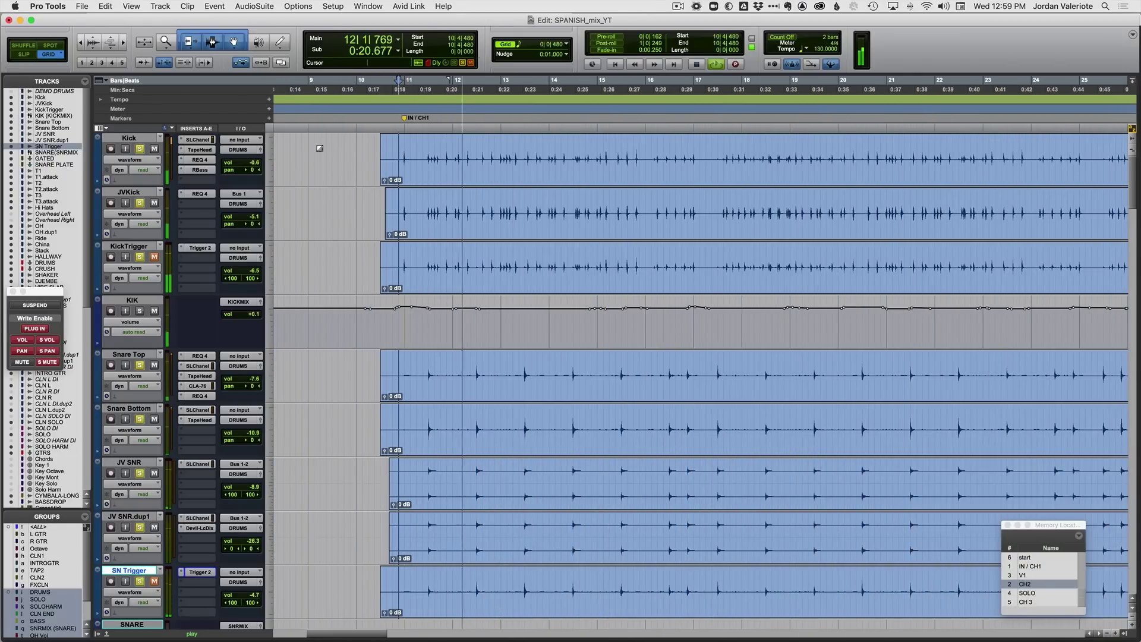
- Isolate the Kick track and listen to it, and isolate JVKick for comparison from the same start point
left_click(140, 149, "super")
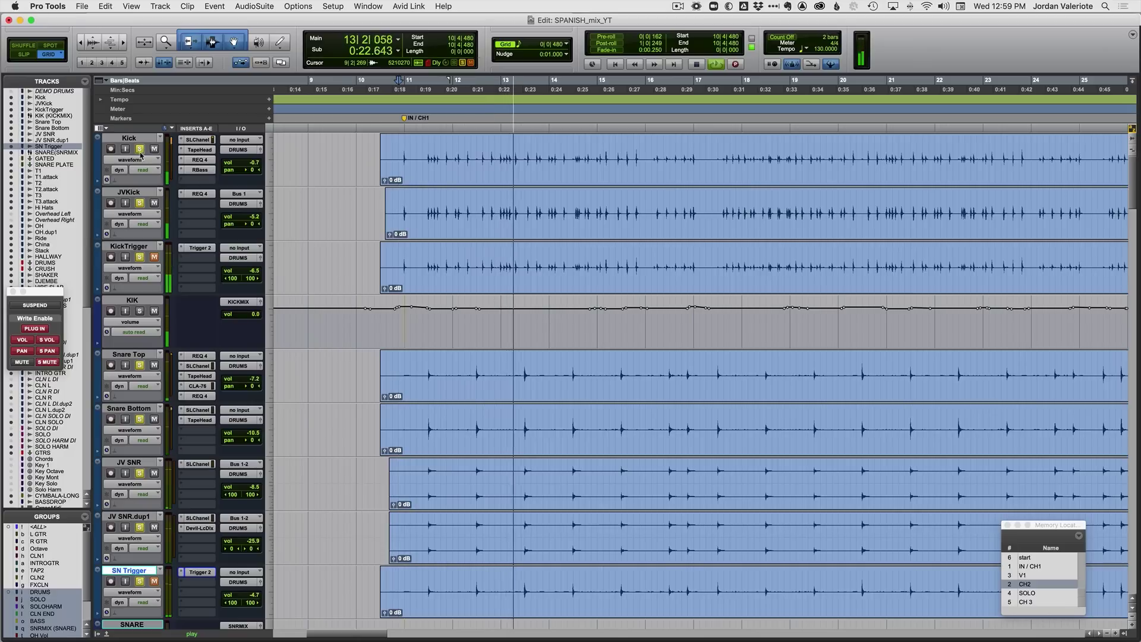
key("space")
key("space")
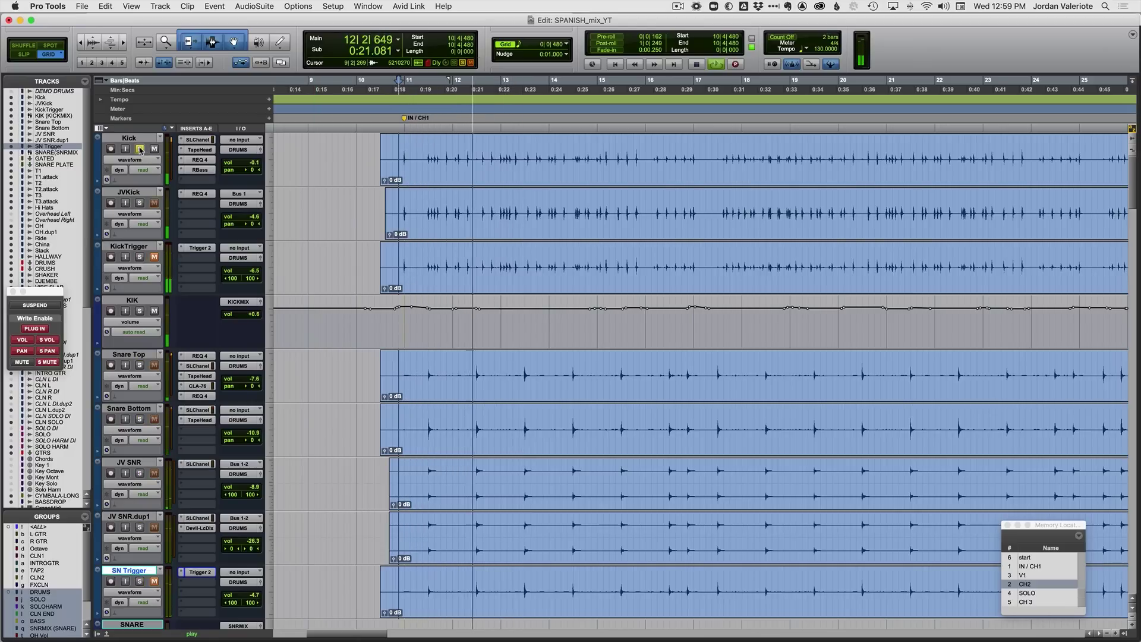
key("space")
left_click(140, 149)
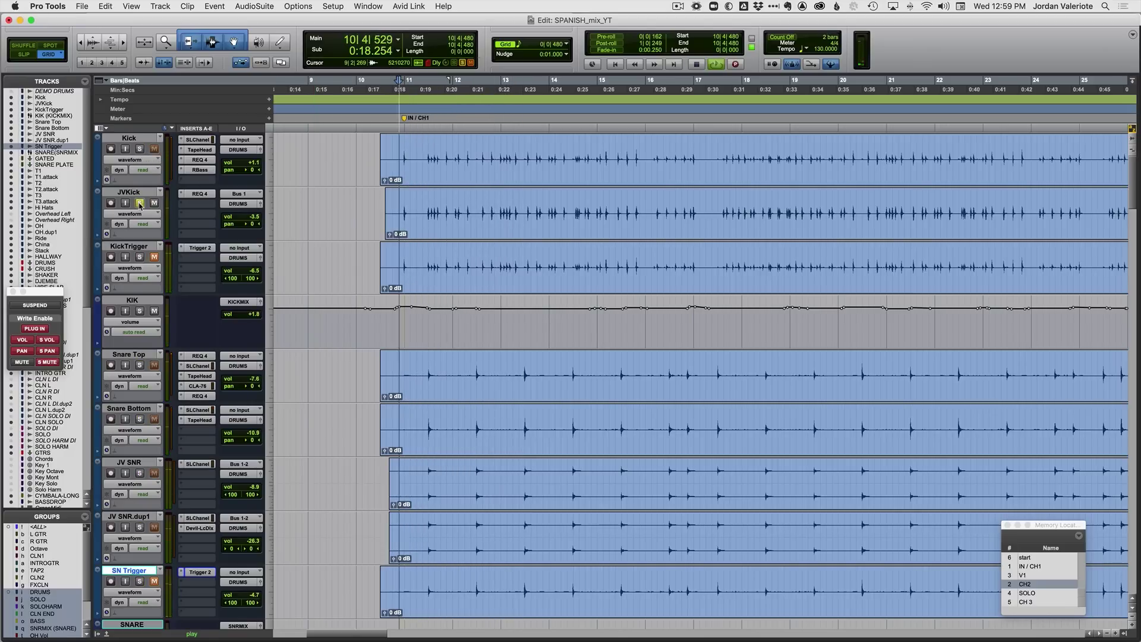
- Audition the soloed drum blend from just before IN / CH1 with the JVKick layer muted
key("space")
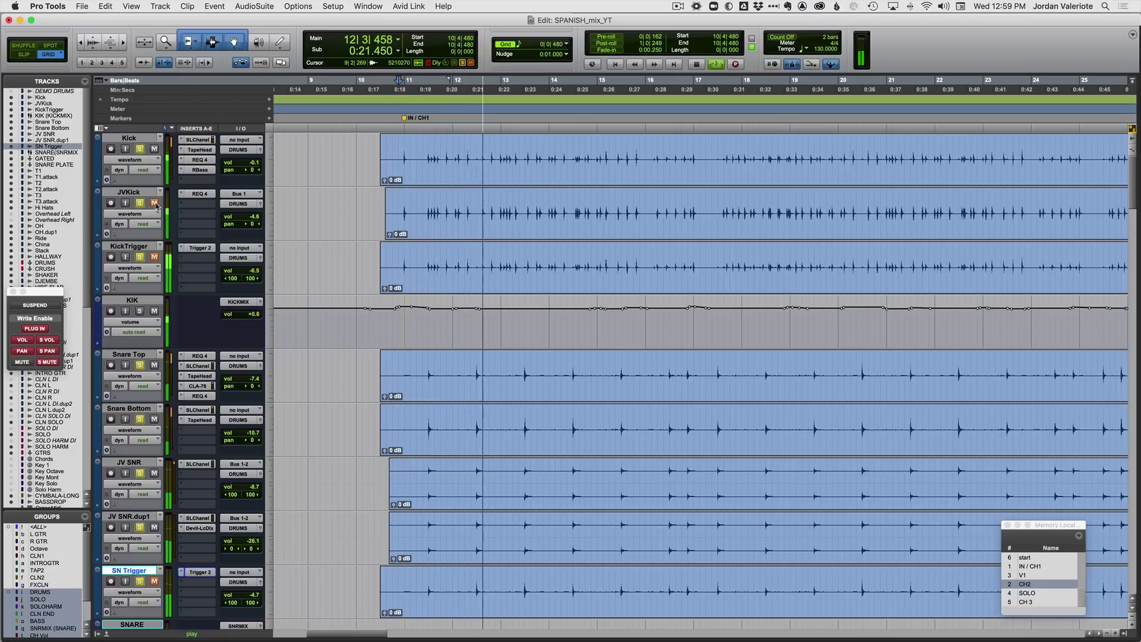
key("space")
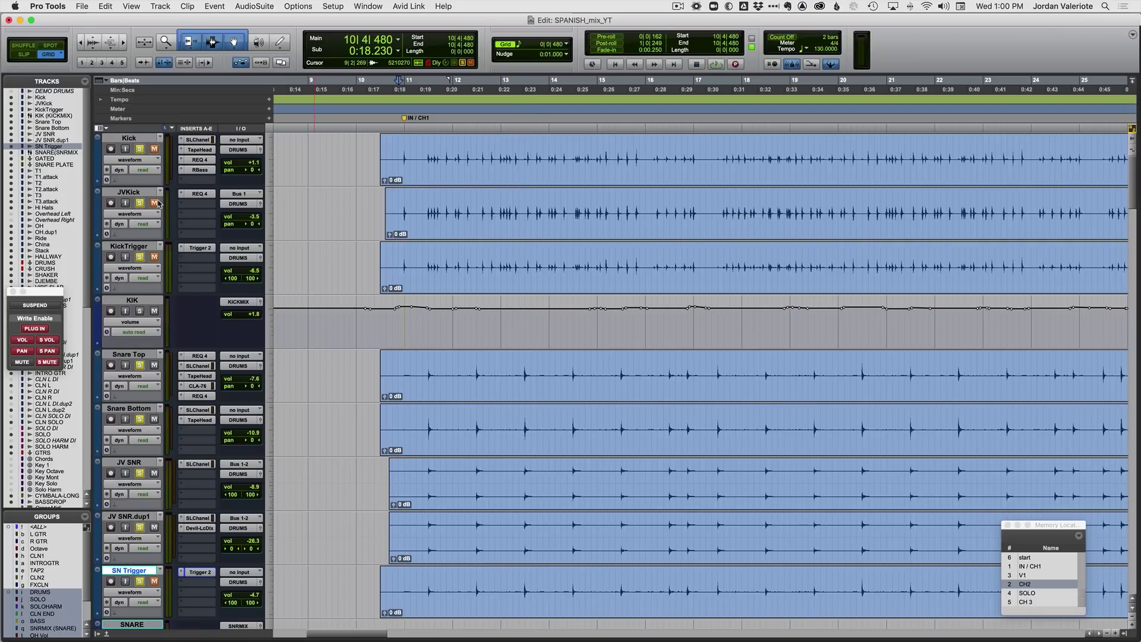
key("space")
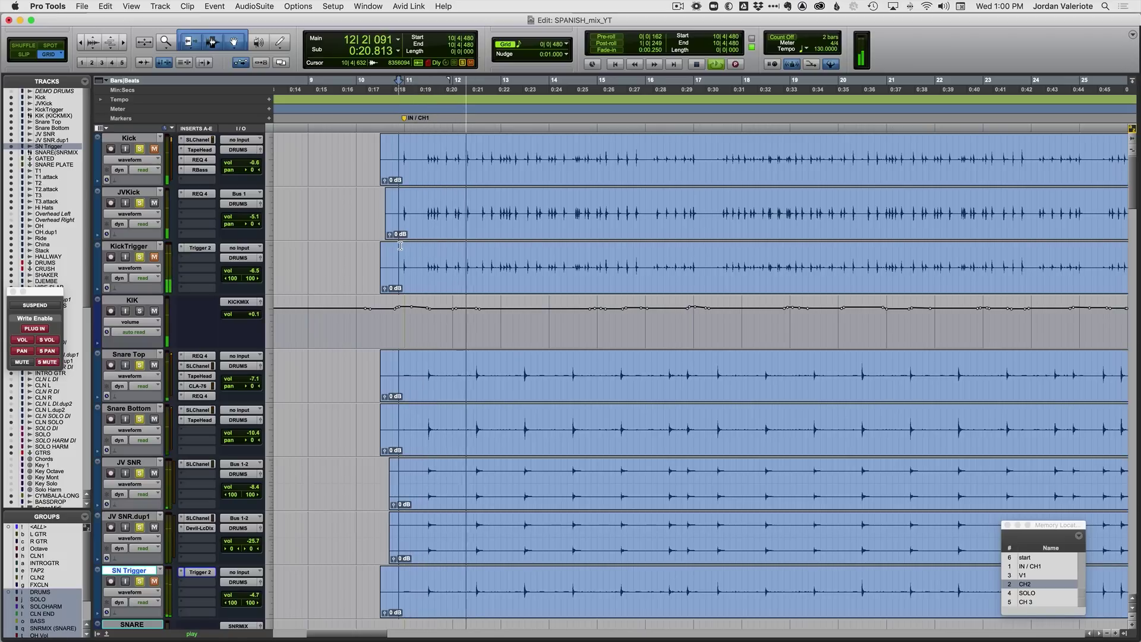
key("space")
- Switch to the Poision Touch_JVMIX_YT session and audition its blended drums soloed from just before the Intro marker
key("space")
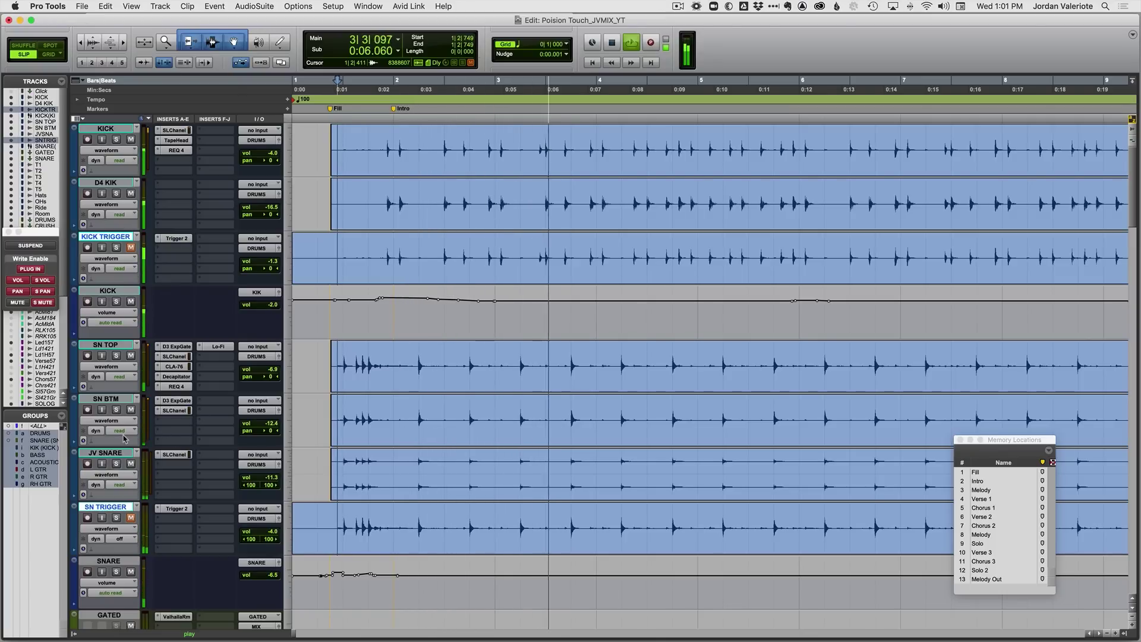
key("space")
left_click(397, 351)
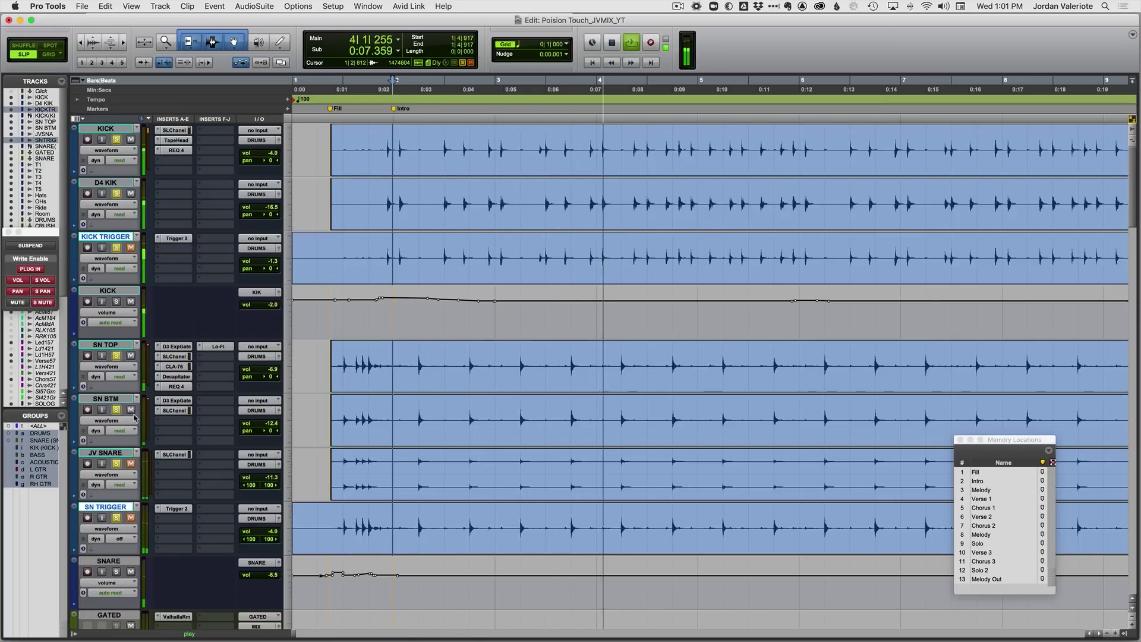
key("space")
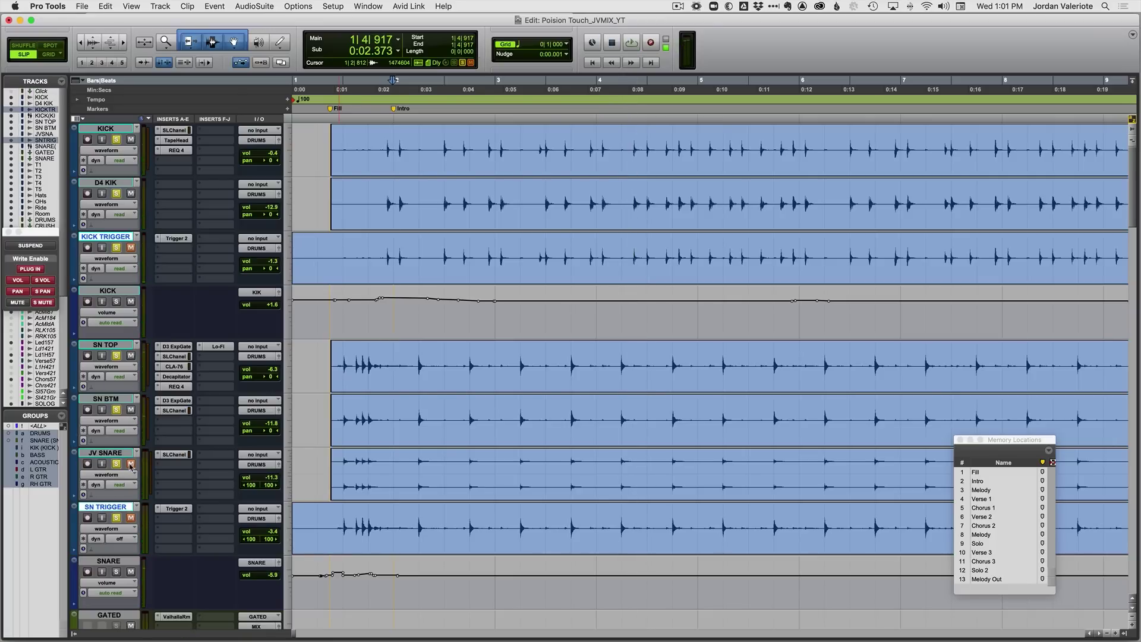
- Compare the snare blend with and without the JV SNARE layer, and leave JV SNARE unmuted
key("space")
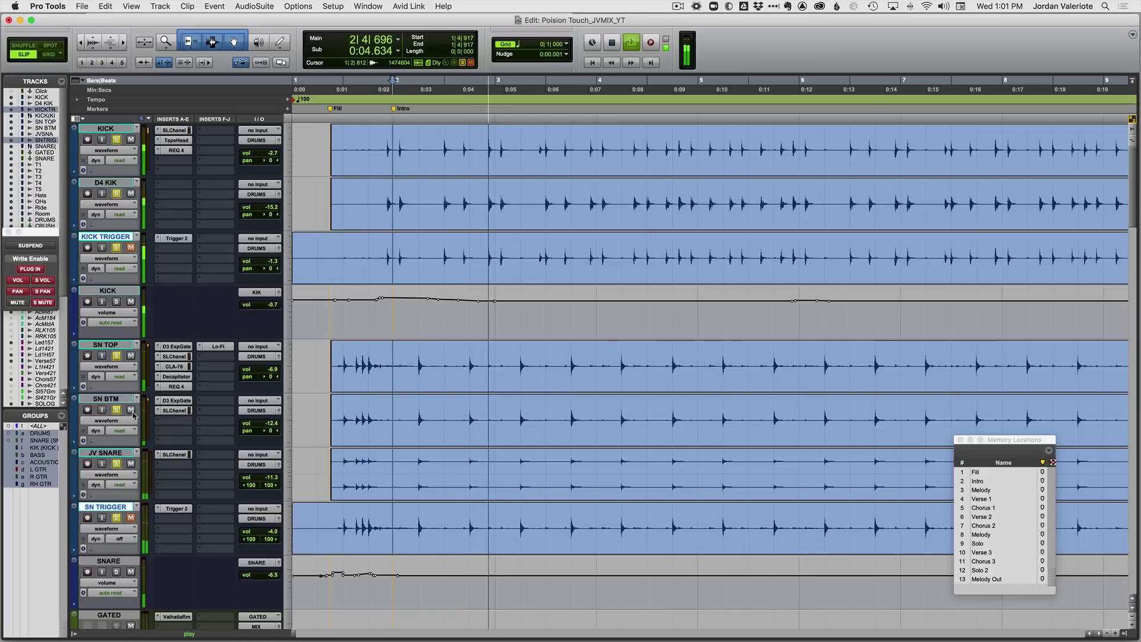
key("space")
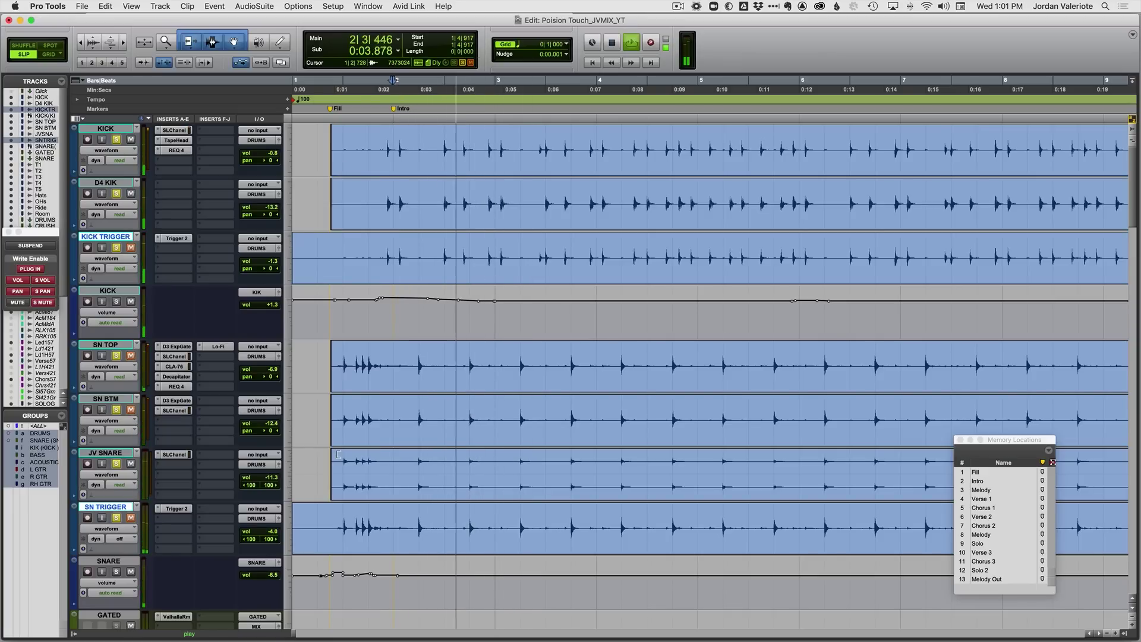
key("space")
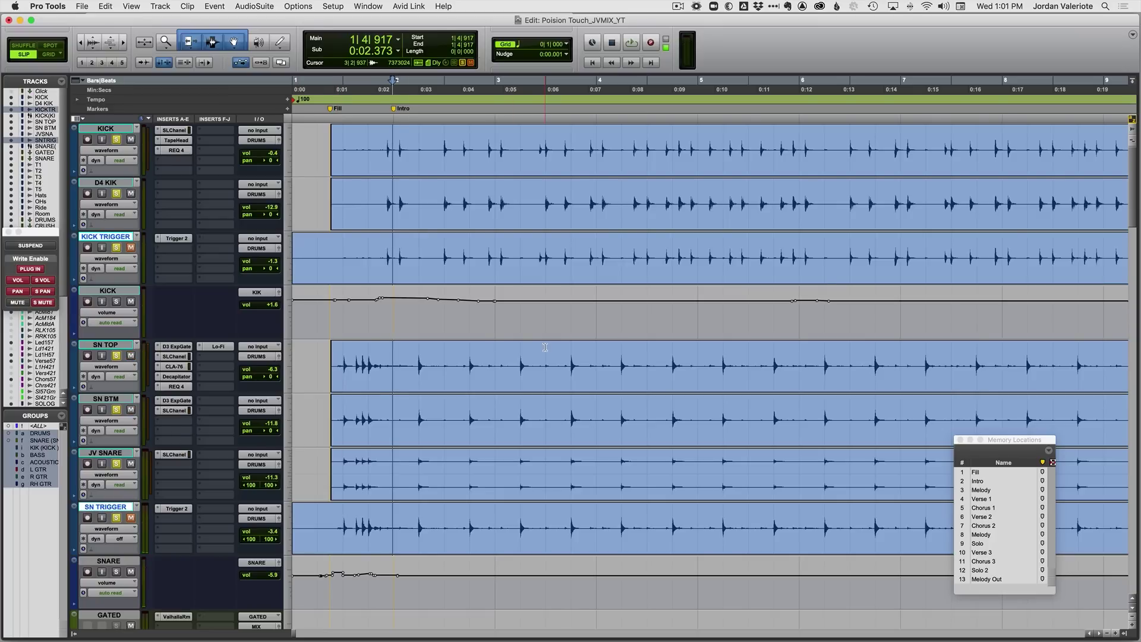
key("space")
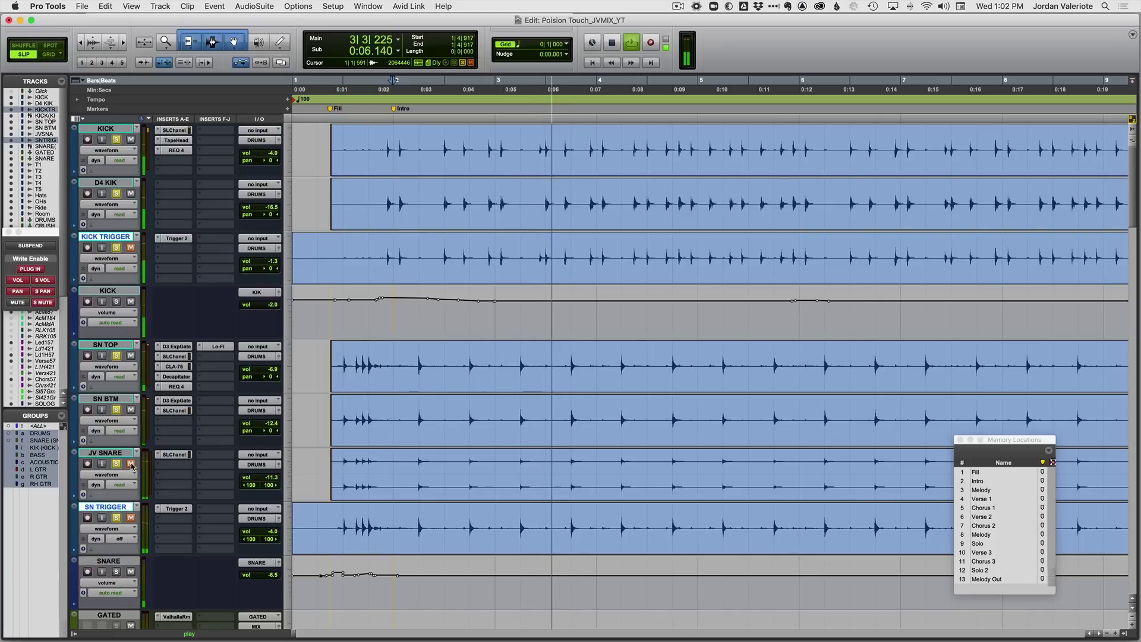
left_click(132, 464)
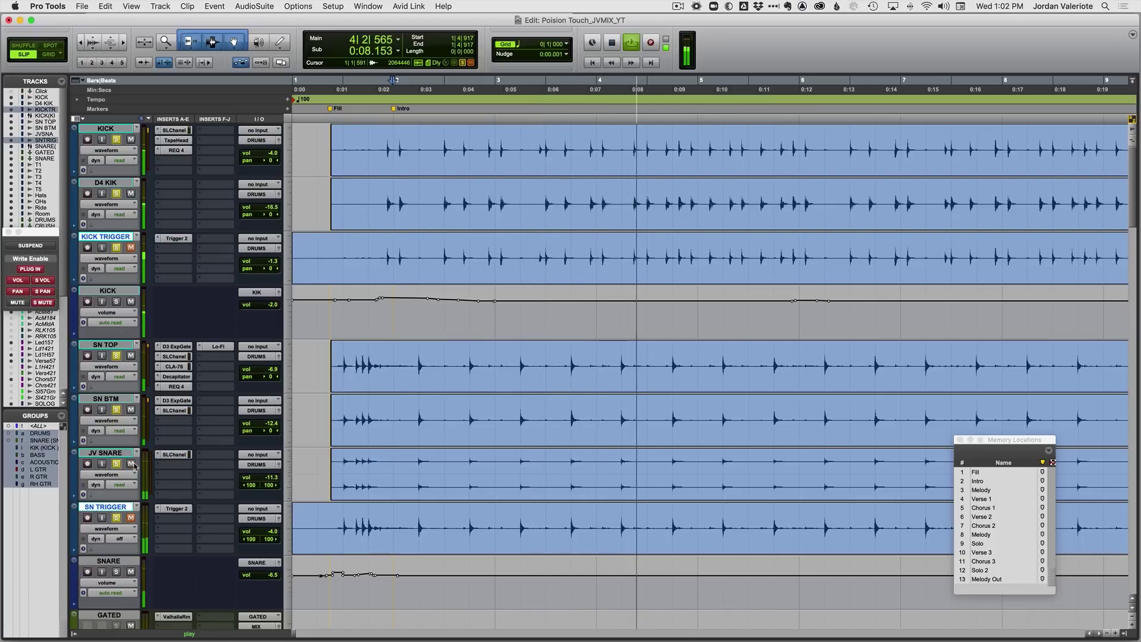
key("space")
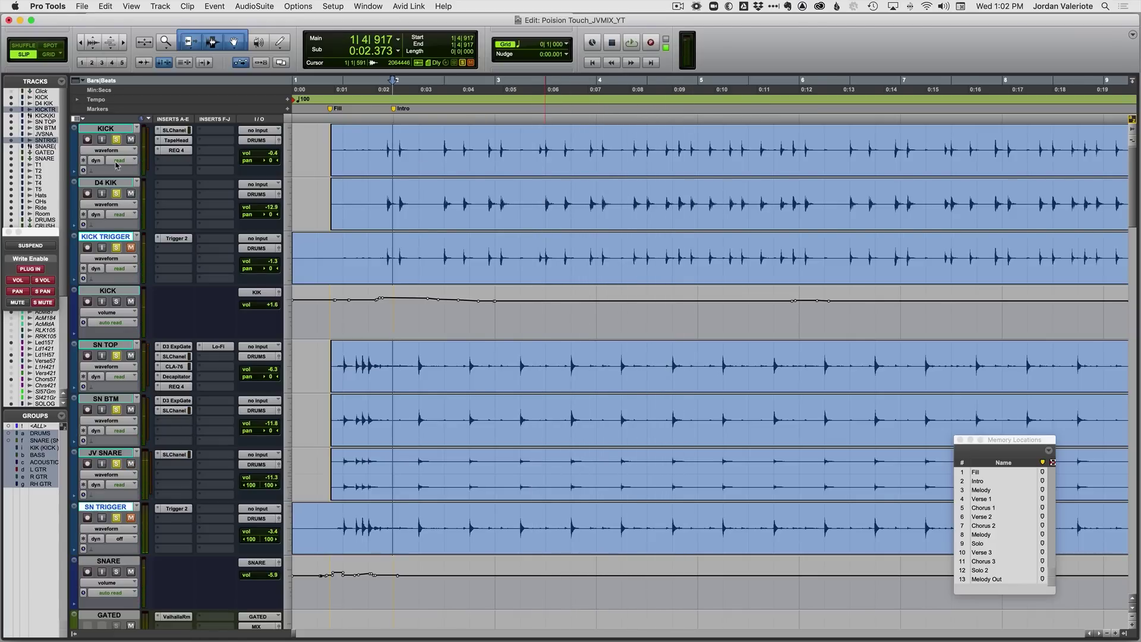
- Replay the soloed drums from just before Intro with the JV SNARE layer included in the blend
key("super+bracketleft")
key("super+bracketleft")
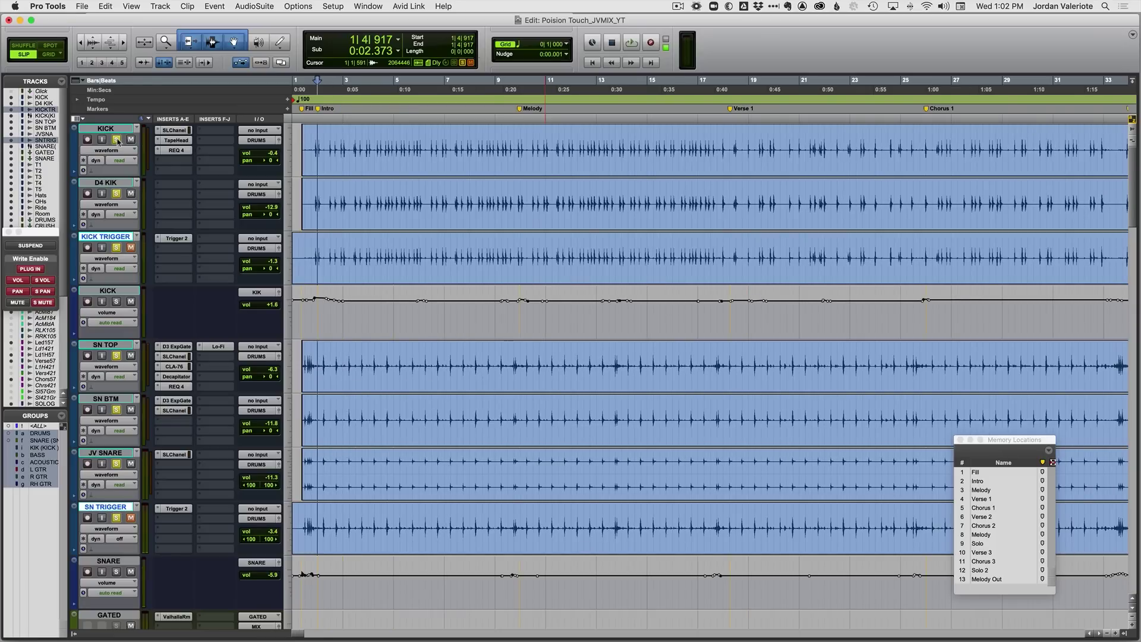
key("super+bracketright")
key("super+bracketright")
key("space")
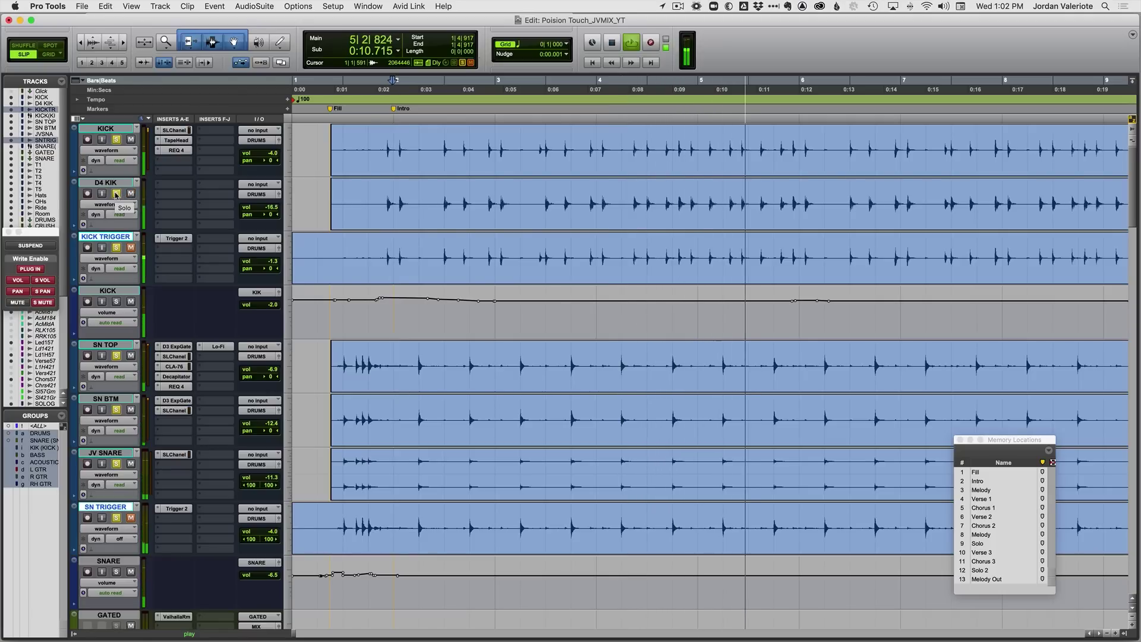
key("space")
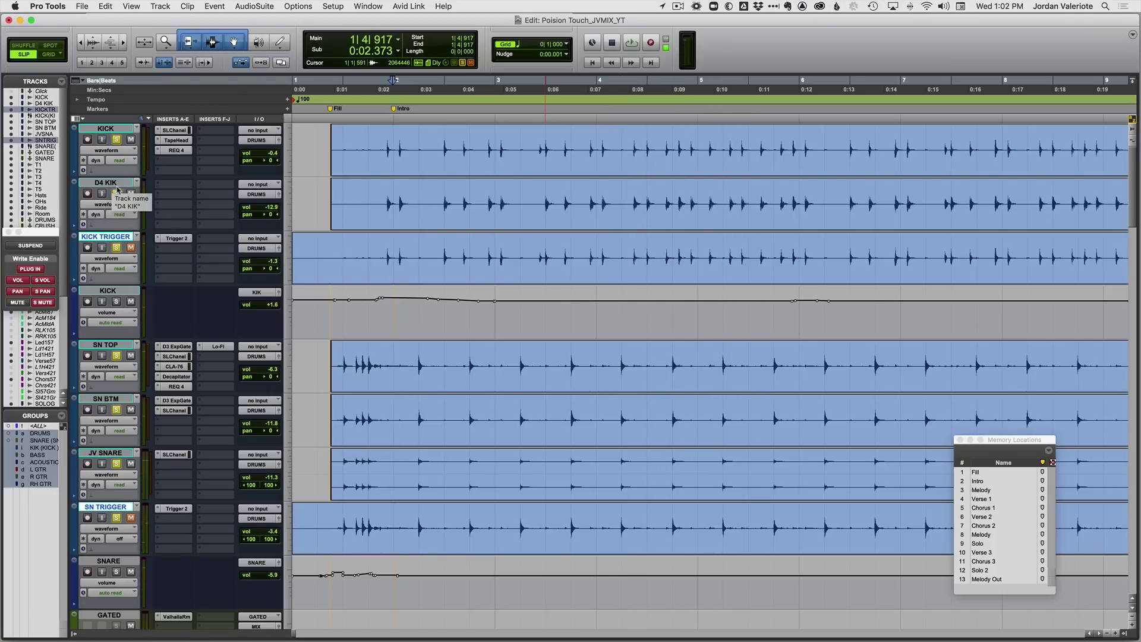
key("super+bracketleft")
key("super+bracketleft")
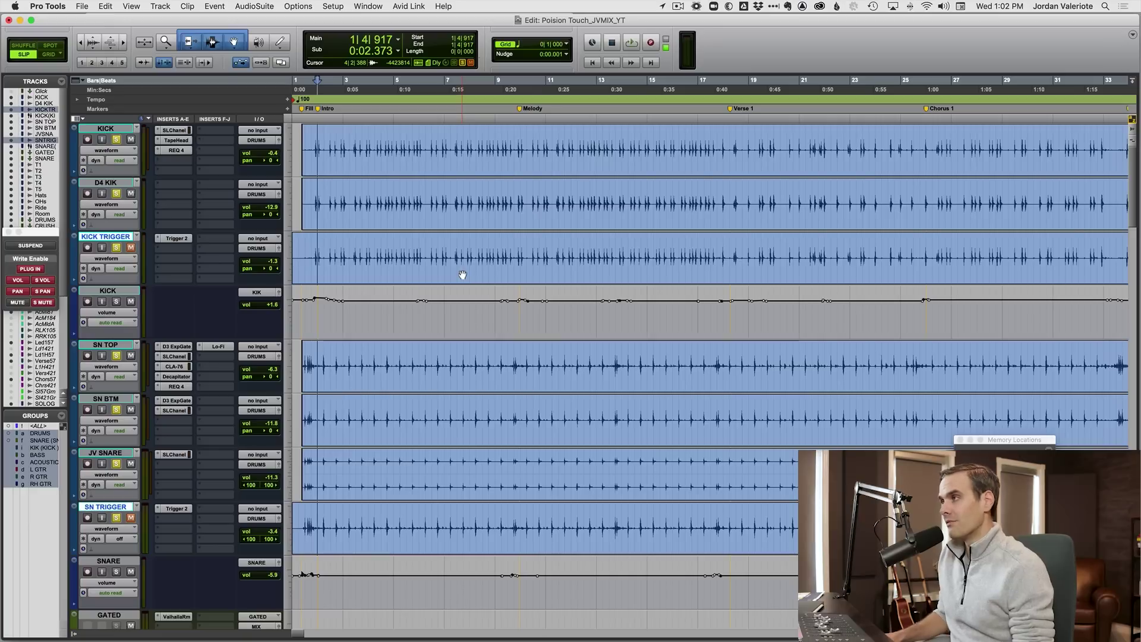
key("super+bracketleft")
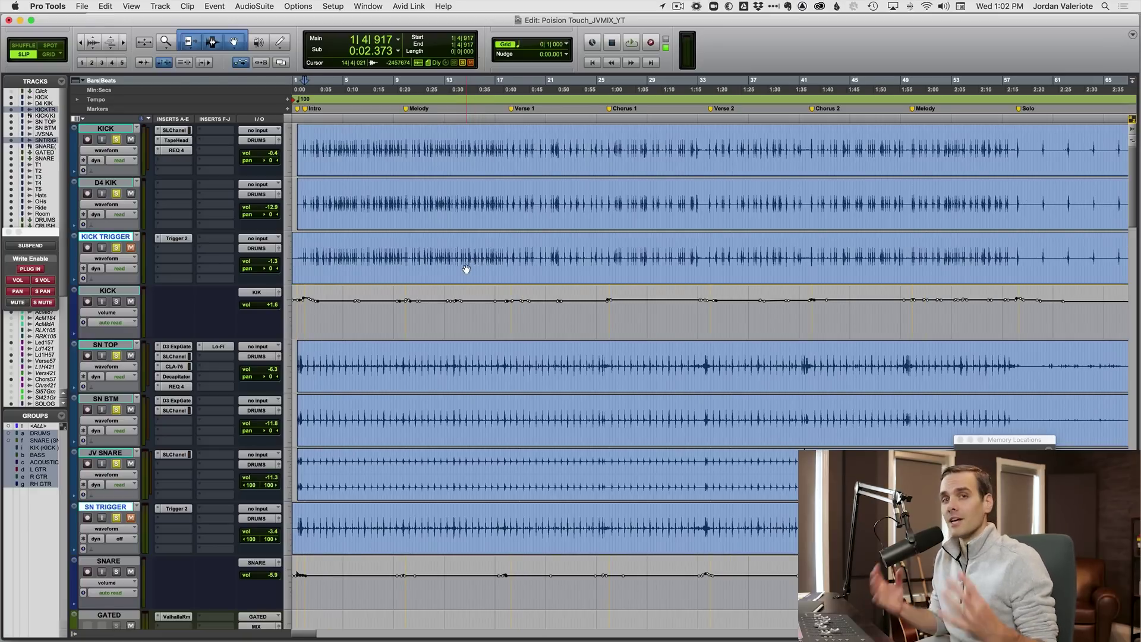